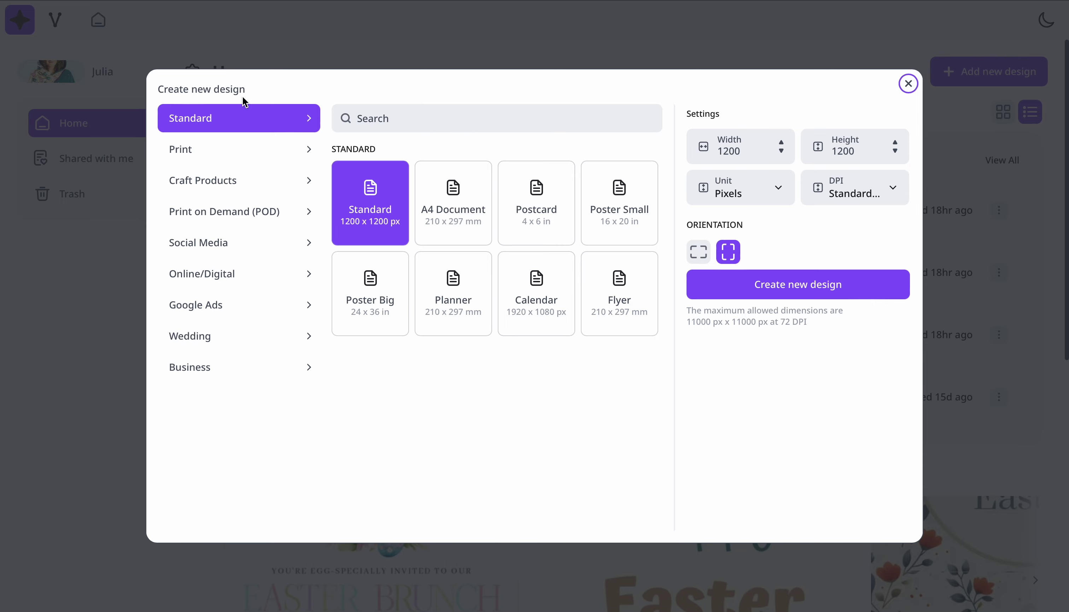
Step: Browse the preset design sizes offered for craft products and for social media
{"action": "left_click", "coordinate": [198, 187]}
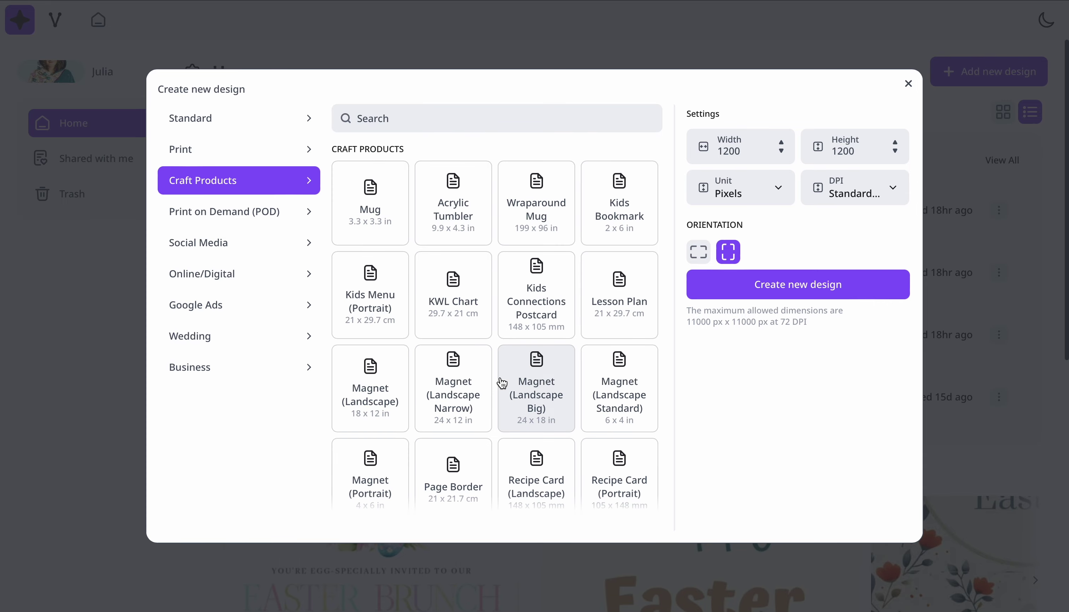
{"action": "scroll", "coordinate": [502, 383], "scroll_direction": "down", "scroll_amount": 2}
{"action": "scroll", "coordinate": [593, 425], "scroll_direction": "down", "scroll_amount": 3}
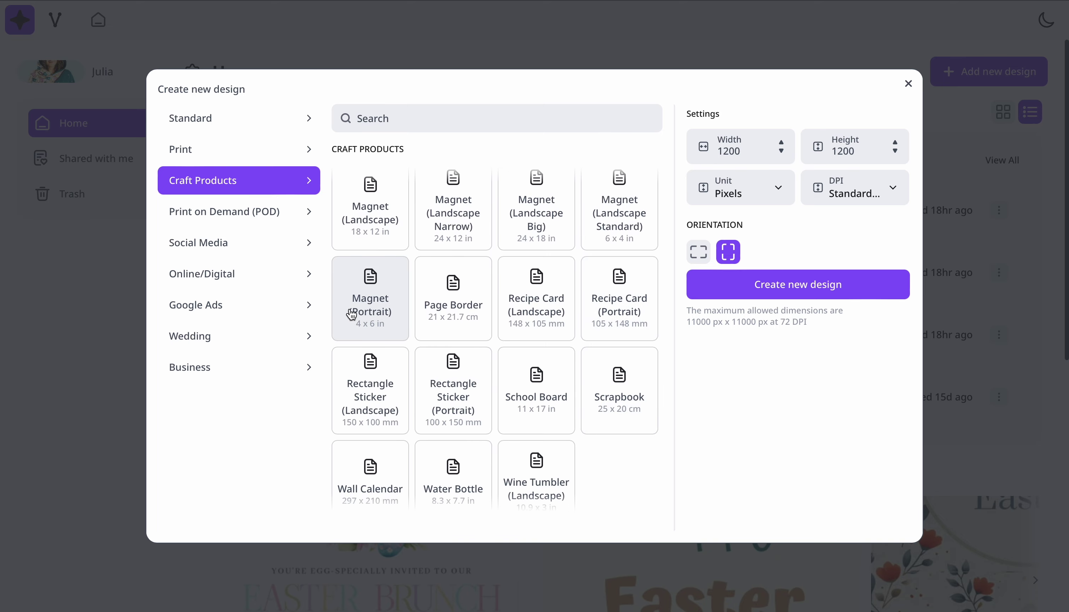
{"action": "scroll", "coordinate": [352, 316], "scroll_direction": "down", "scroll_amount": 1}
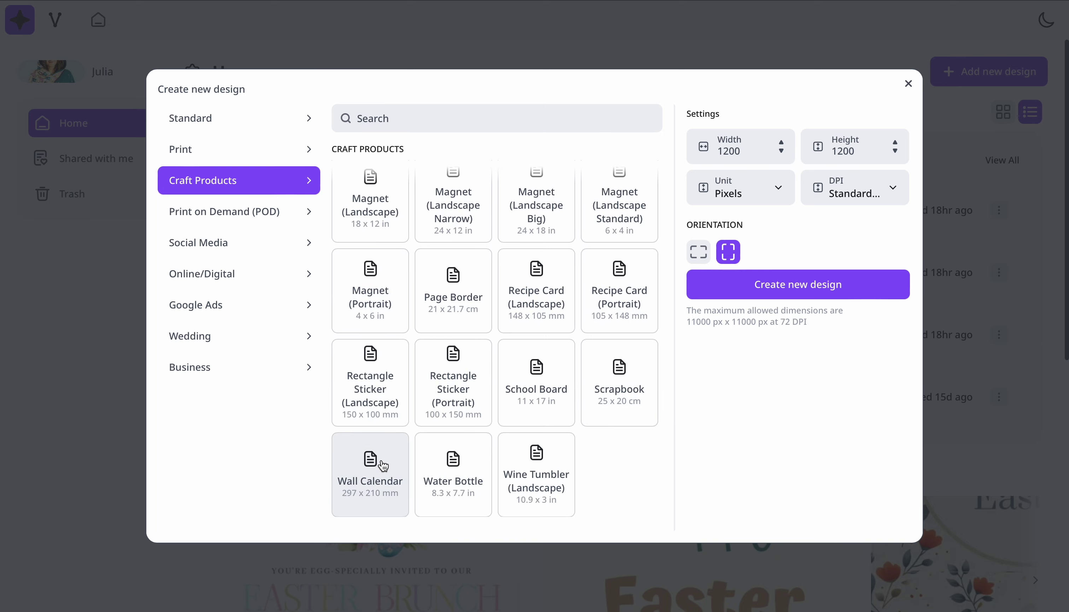
{"action": "scroll", "coordinate": [454, 335], "scroll_direction": "up", "scroll_amount": 5}
{"action": "scroll", "coordinate": [628, 429], "scroll_direction": "down", "scroll_amount": 5}
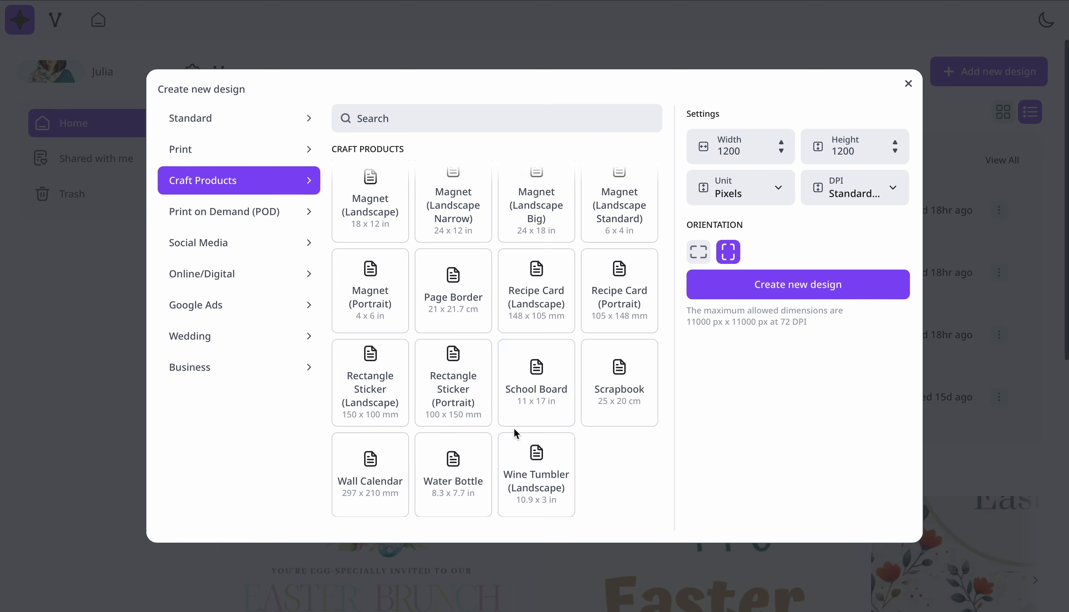
{"action": "scroll", "coordinate": [516, 424], "scroll_direction": "up", "scroll_amount": 5}
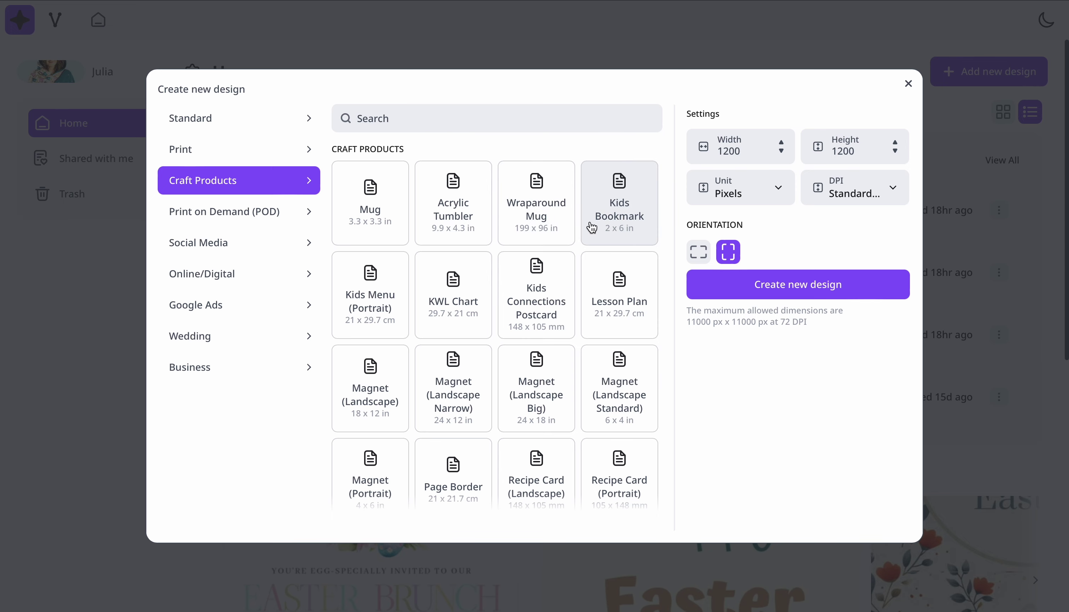
{"action": "left_click", "coordinate": [241, 243]}
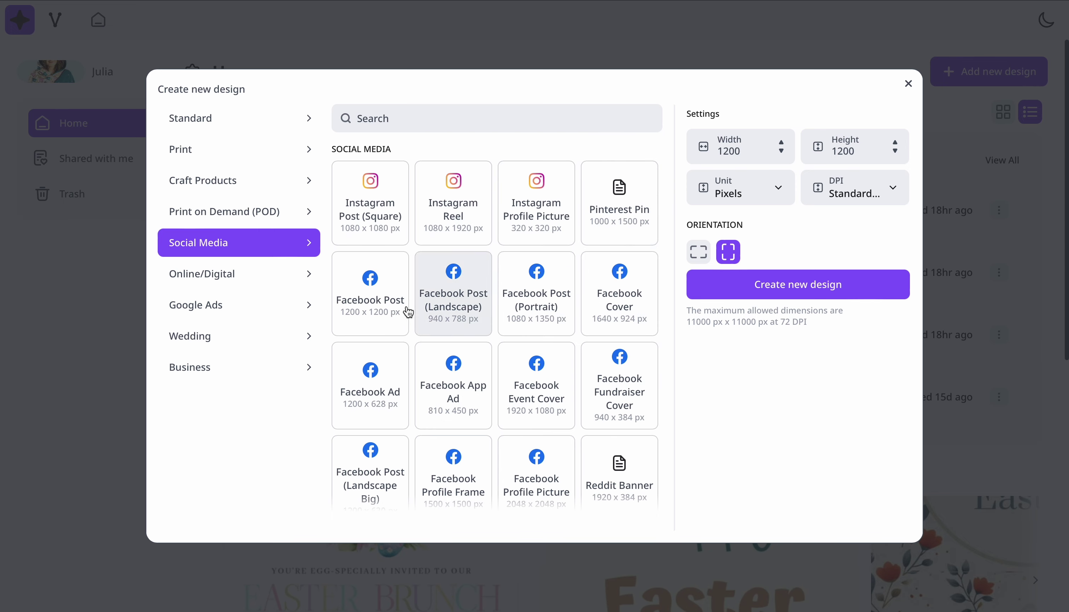
{"action": "scroll", "coordinate": [611, 360], "scroll_direction": "down", "scroll_amount": 3}
{"action": "scroll", "coordinate": [605, 361], "scroll_direction": "up", "scroll_amount": 3}
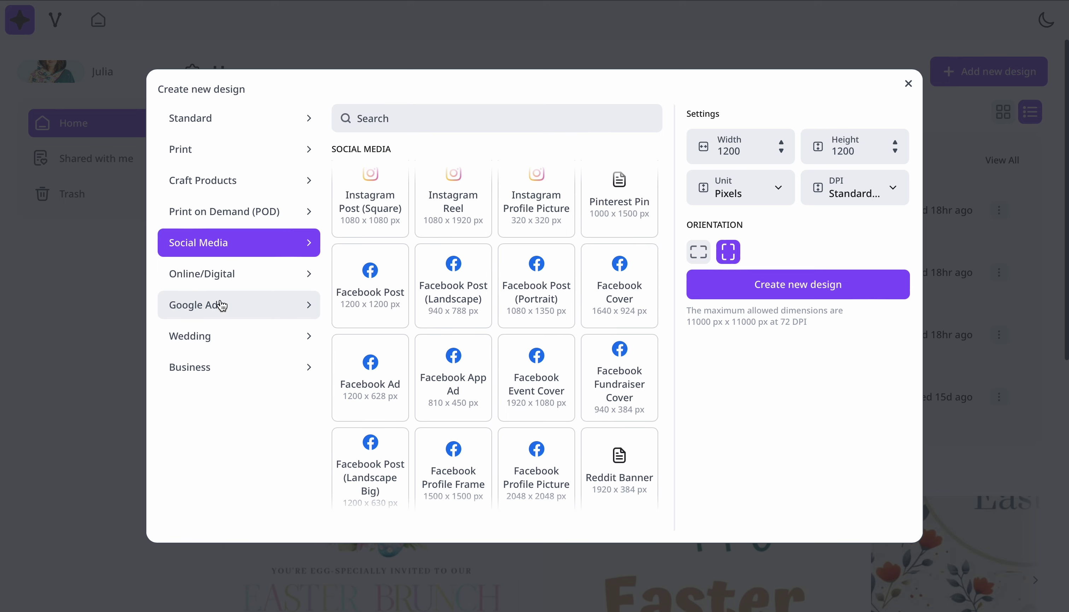
{"action": "scroll", "coordinate": [561, 310], "scroll_direction": "up", "scroll_amount": 1}
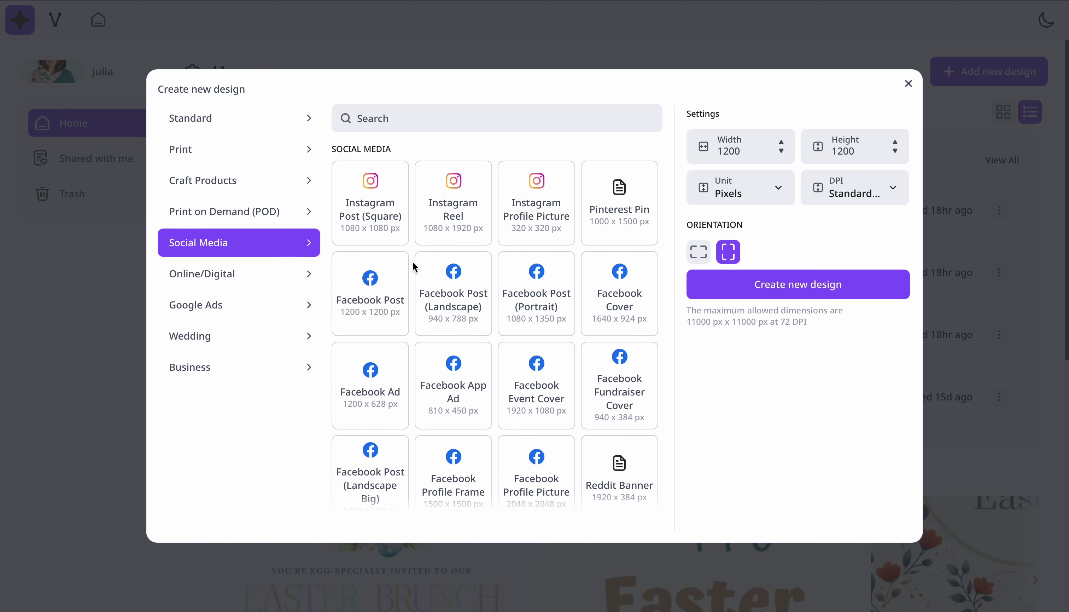
Step: Create a new design from the print-on-demand Printify Mug preset, 2448 x 1266 px
{"action": "left_click", "coordinate": [217, 217]}
{"action": "left_click", "coordinate": [370, 293]}
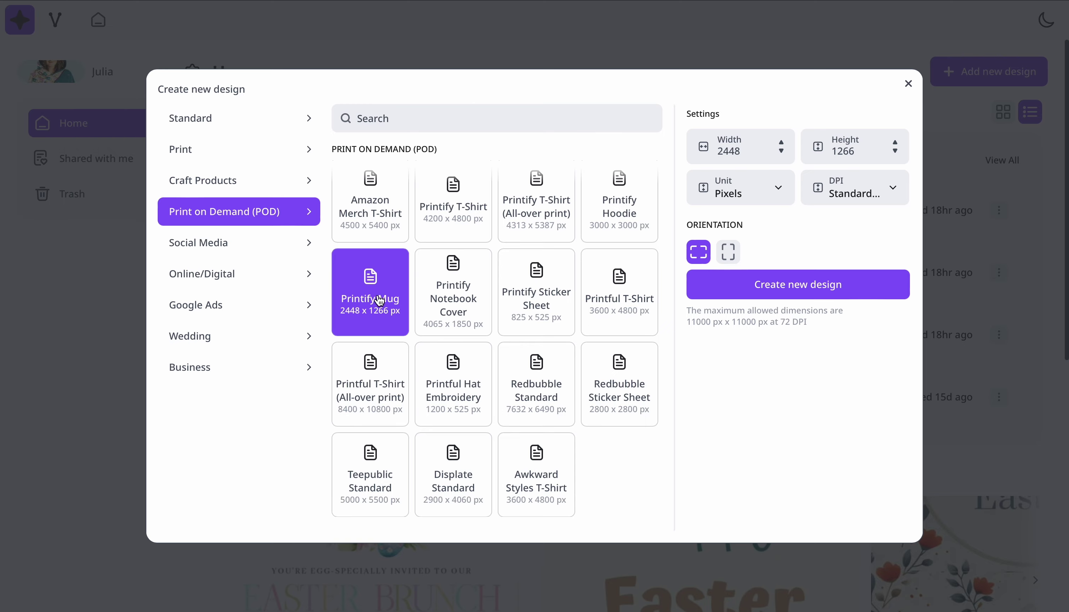
{"action": "left_click", "coordinate": [765, 291]}
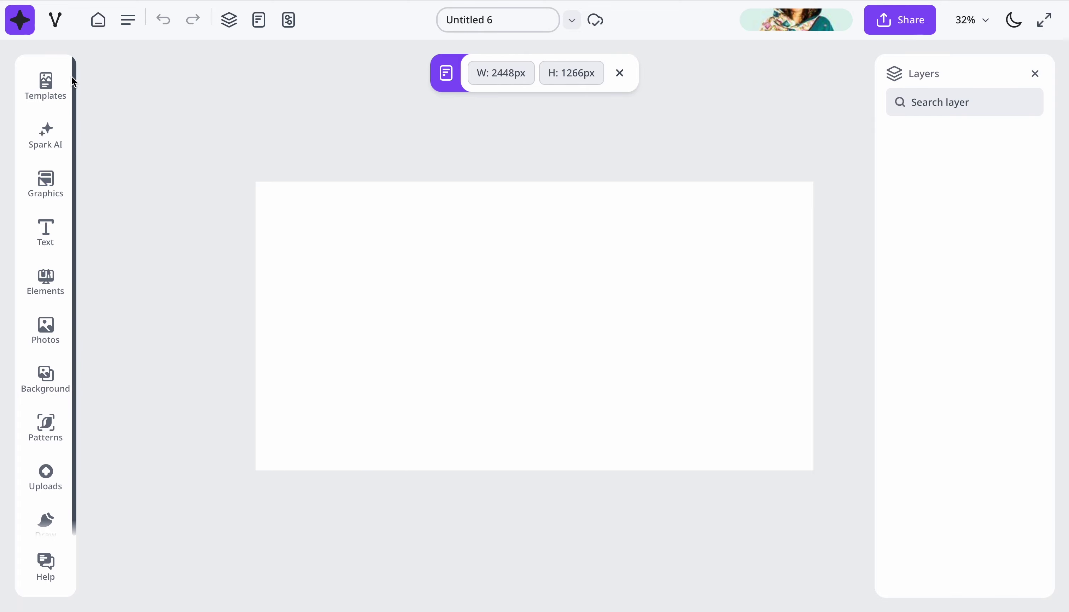
Step: Look through the available patterns and then the general background images
{"action": "left_click", "coordinate": [67, 429]}
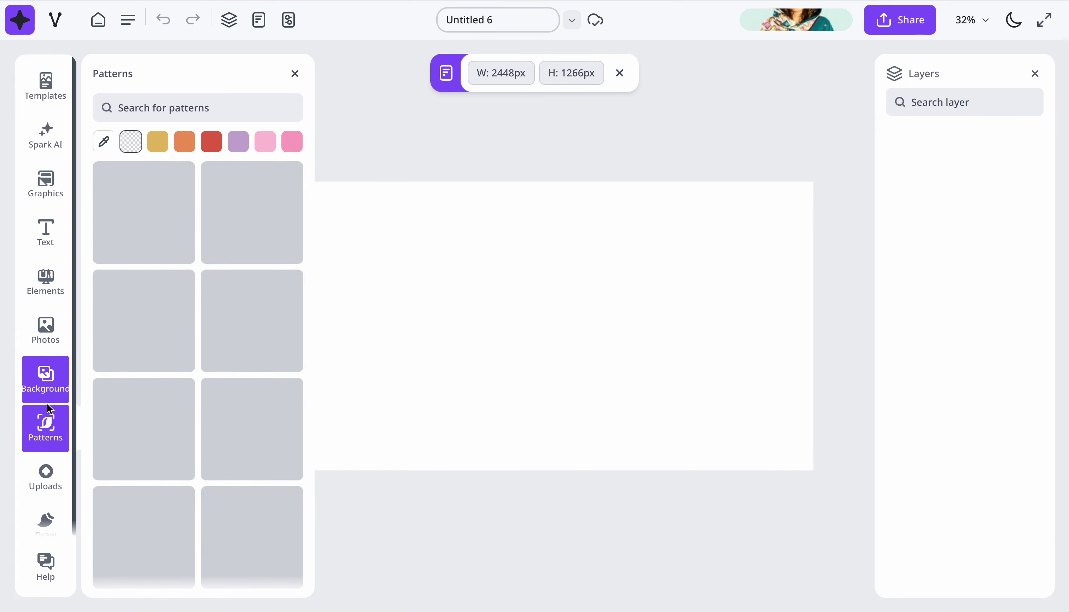
{"action": "scroll", "coordinate": [138, 459], "scroll_direction": "down", "scroll_amount": 8}
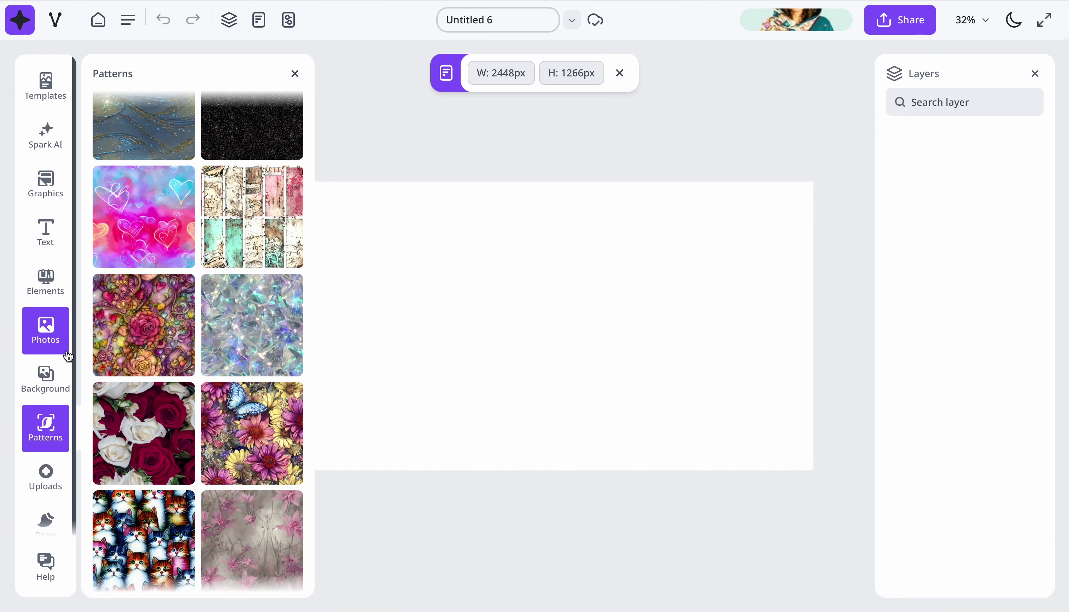
{"action": "left_click", "coordinate": [60, 379]}
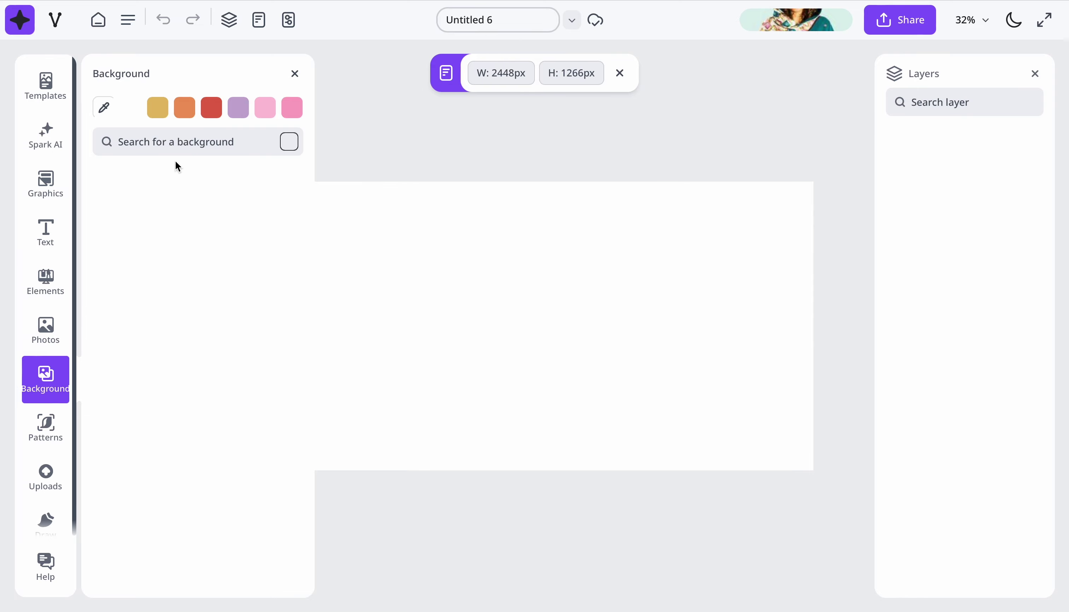
{"action": "left_click", "coordinate": [172, 143]}
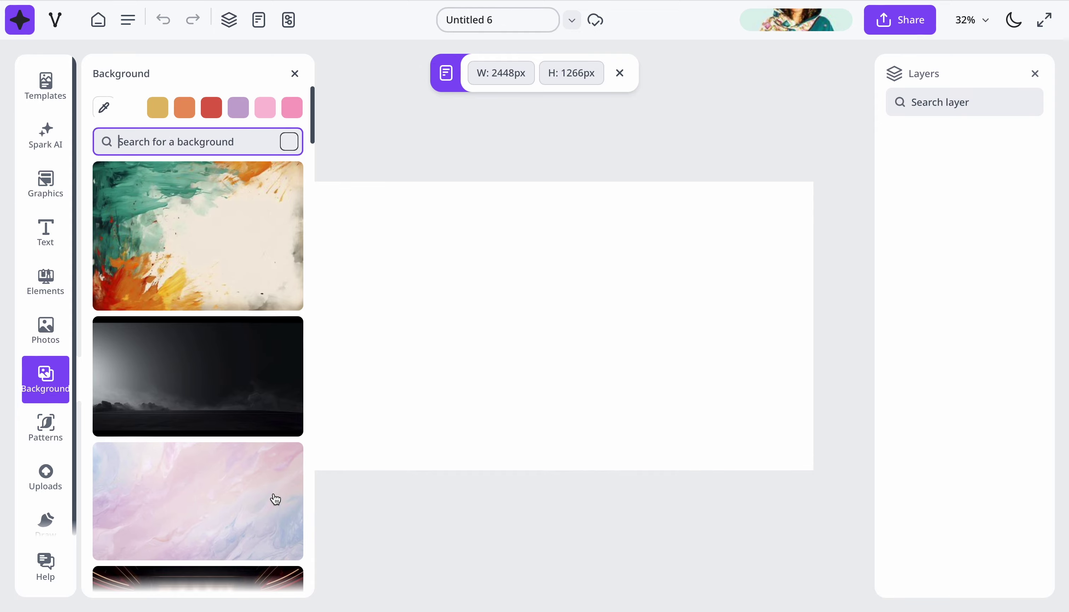
{"action": "scroll", "coordinate": [276, 499], "scroll_direction": "down", "scroll_amount": 15}
{"action": "scroll", "coordinate": [275, 499], "scroll_direction": "up", "scroll_amount": 15}
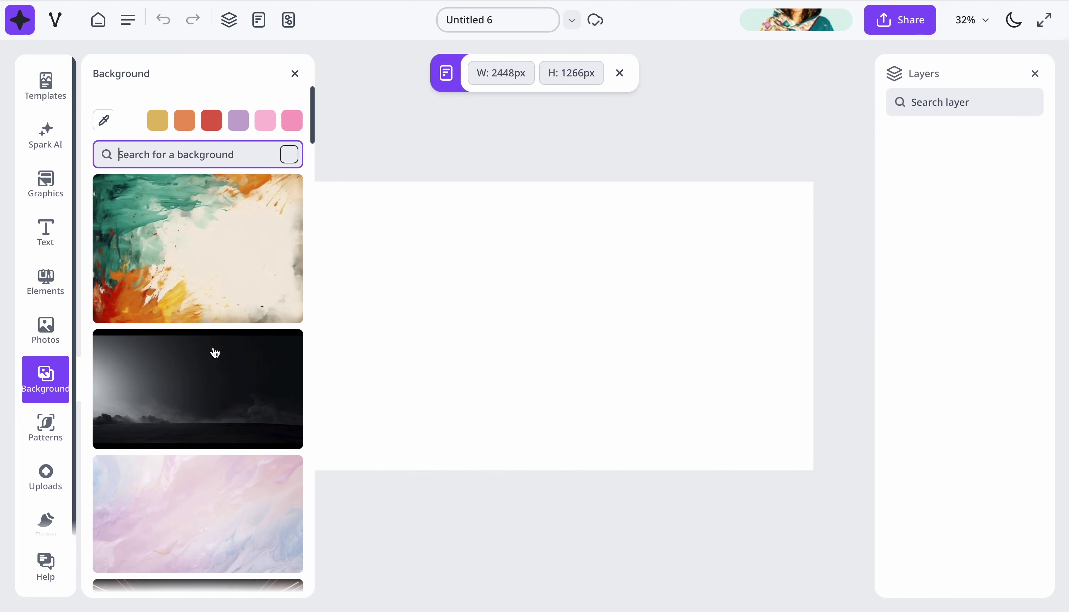
Step: Search the backgrounds for "easter" and look through the matching images
{"action": "type", "text": "easter"}
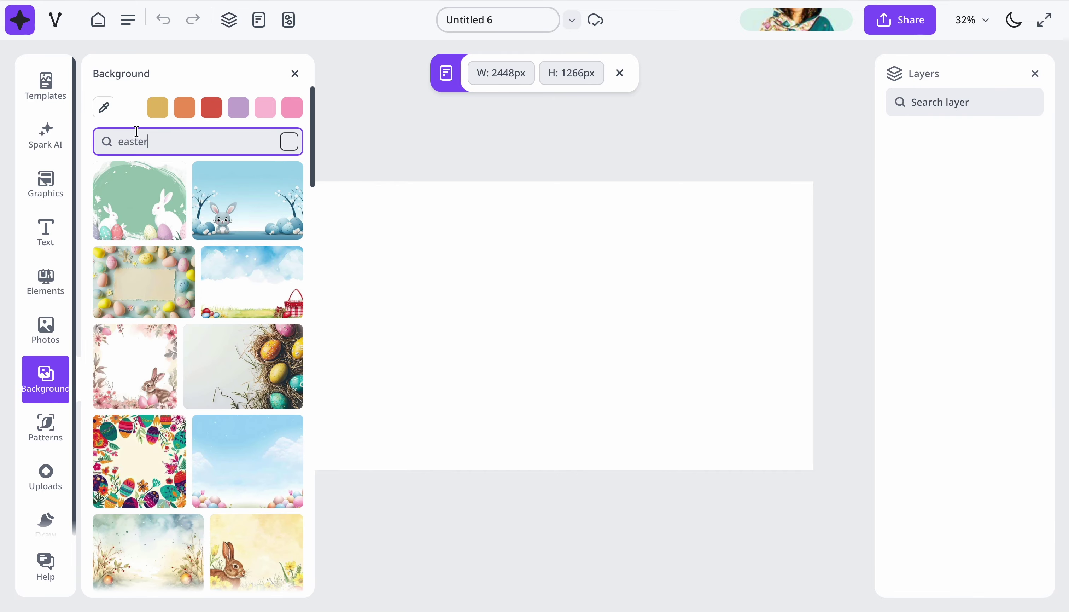
{"action": "scroll", "coordinate": [227, 338], "scroll_direction": "down", "scroll_amount": 12}
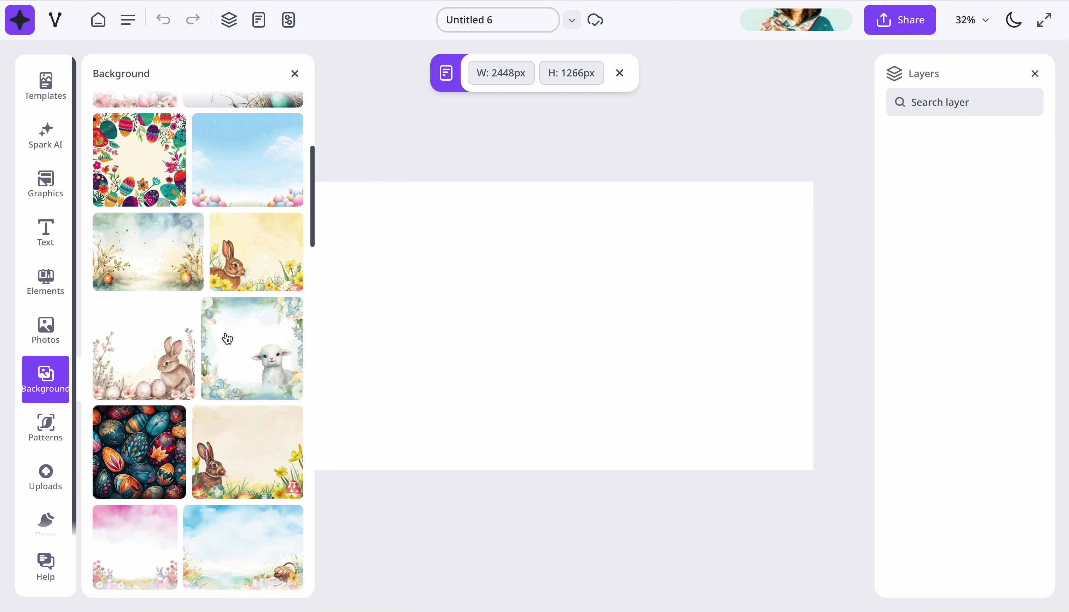
{"action": "scroll", "coordinate": [228, 338], "scroll_direction": "down", "scroll_amount": 5}
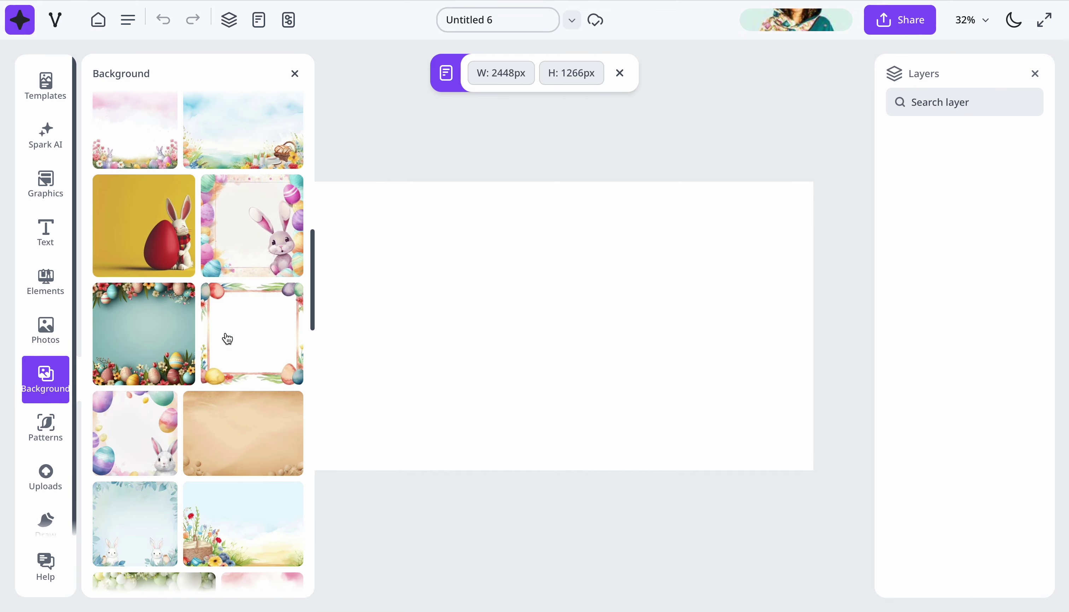
{"action": "scroll", "coordinate": [228, 338], "scroll_direction": "down", "scroll_amount": 4}
{"action": "scroll", "coordinate": [227, 338], "scroll_direction": "down", "scroll_amount": 5}
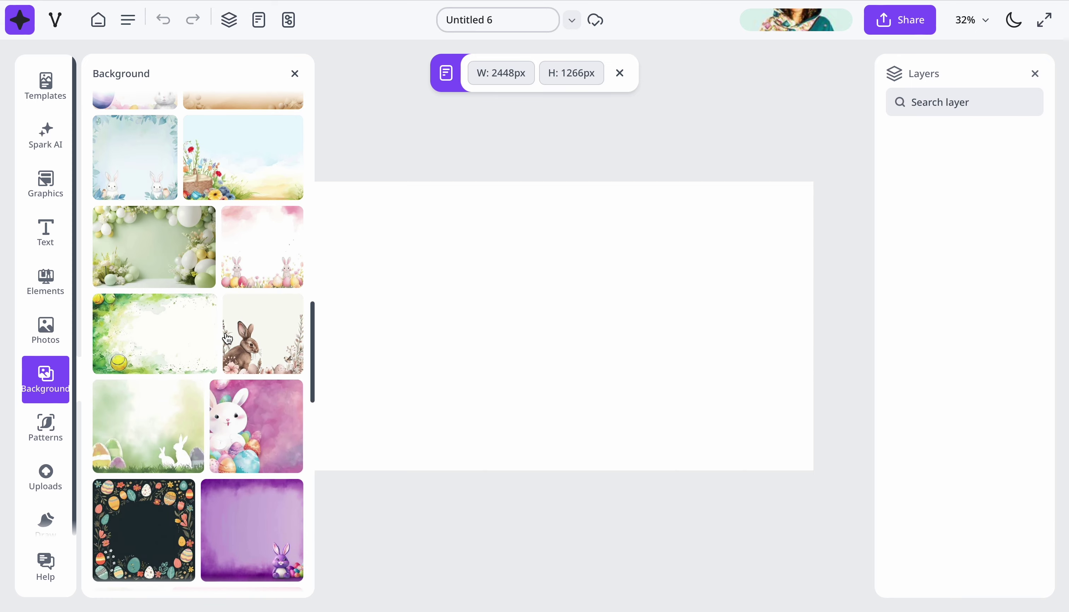
{"action": "scroll", "coordinate": [228, 338], "scroll_direction": "down", "scroll_amount": 14}
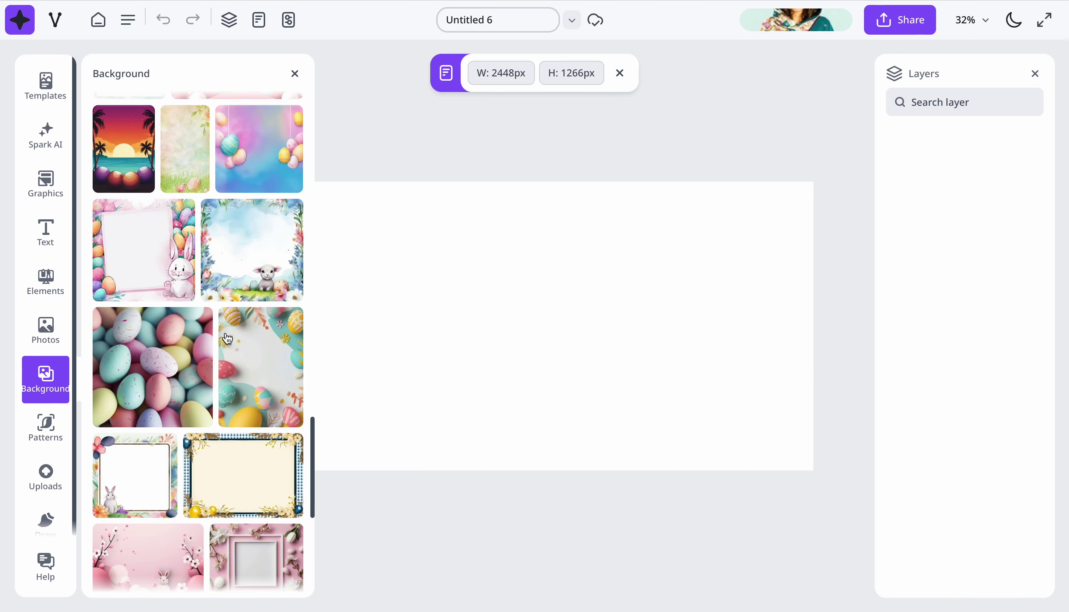
{"action": "scroll", "coordinate": [227, 338], "scroll_direction": "down", "scroll_amount": 10}
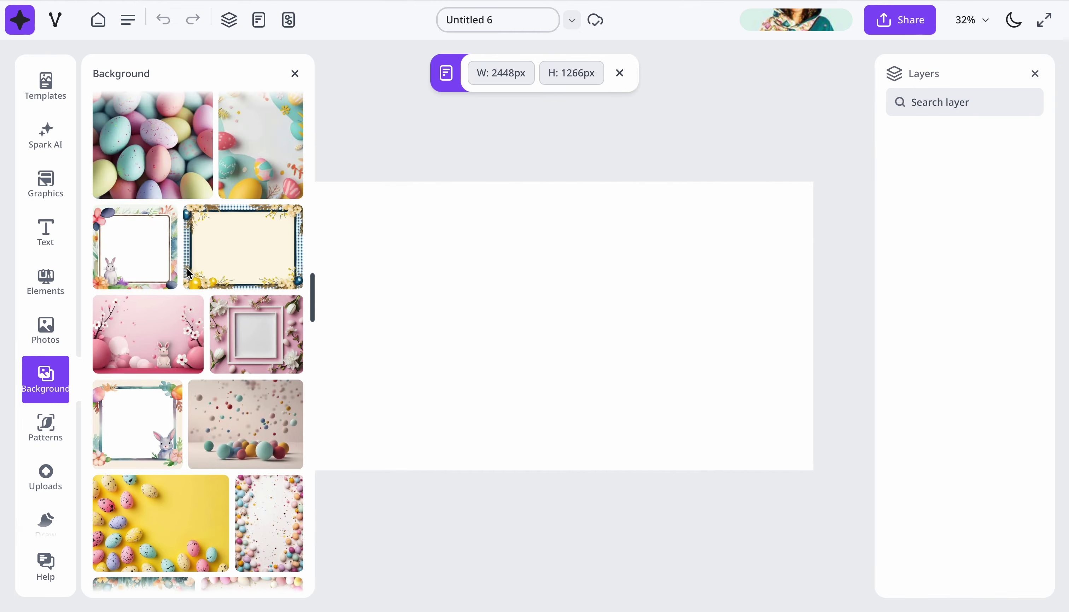
{"action": "scroll", "coordinate": [187, 269], "scroll_direction": "down", "scroll_amount": 10}
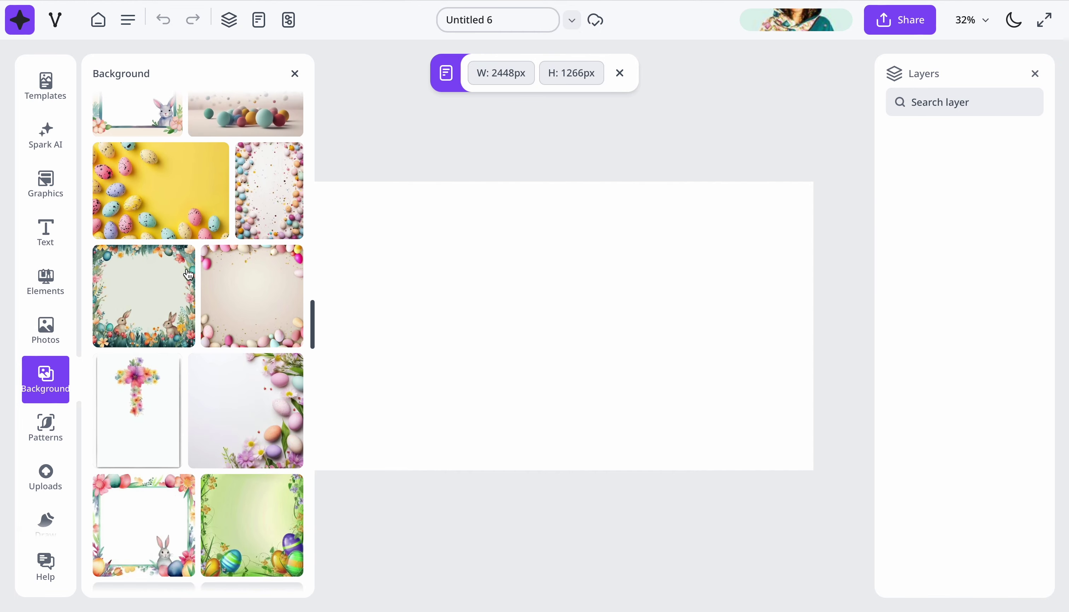
{"action": "scroll", "coordinate": [189, 274], "scroll_direction": "down", "scroll_amount": 10}
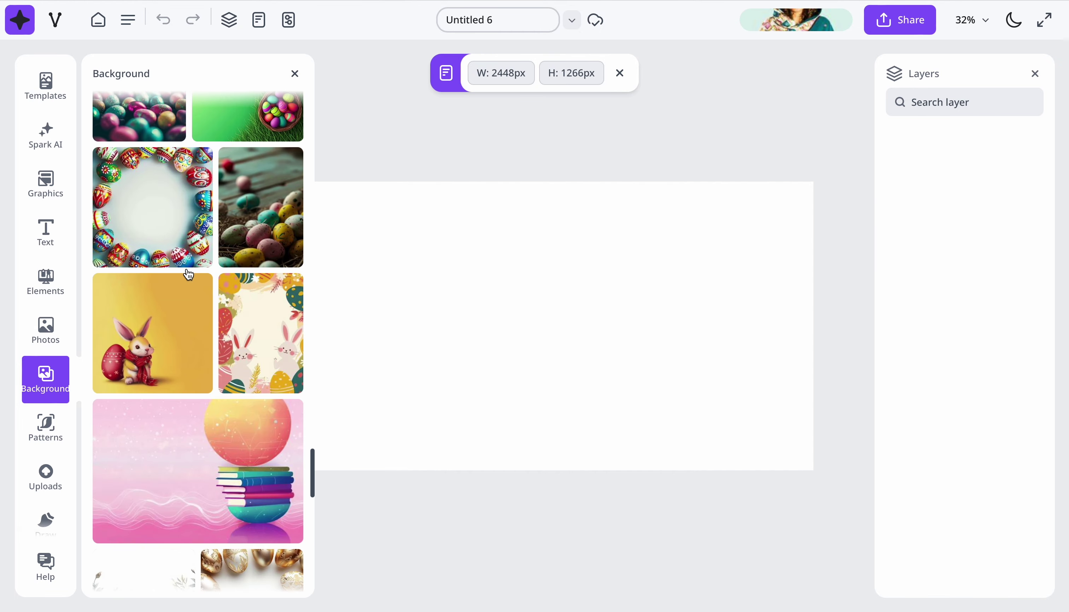
{"action": "scroll", "coordinate": [188, 276], "scroll_direction": "down", "scroll_amount": 5}
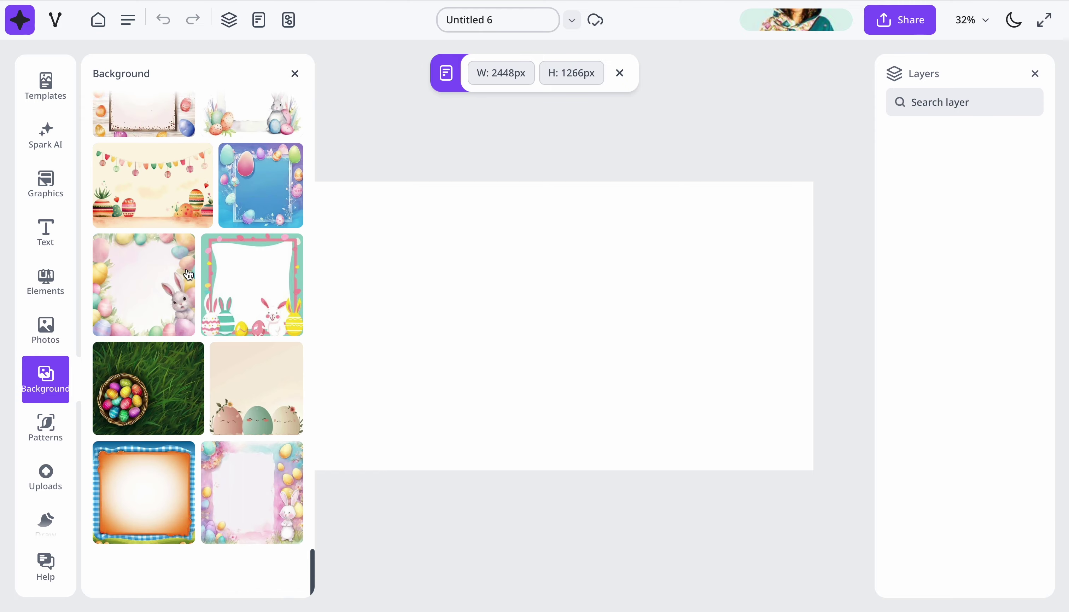
{"action": "scroll", "coordinate": [187, 284], "scroll_direction": "up", "scroll_amount": 20}
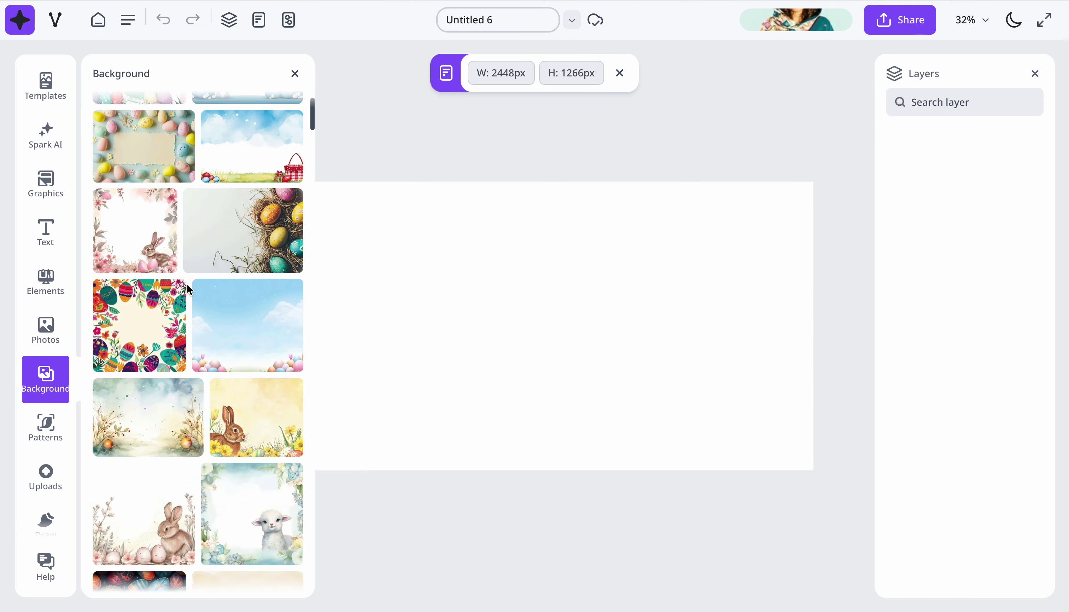
Step: Search the backgrounds for "flower" and apply the pink watercolor flower image as the mug design's background
{"action": "double_click", "coordinate": [142, 135]}
{"action": "type", "text": "flower"}
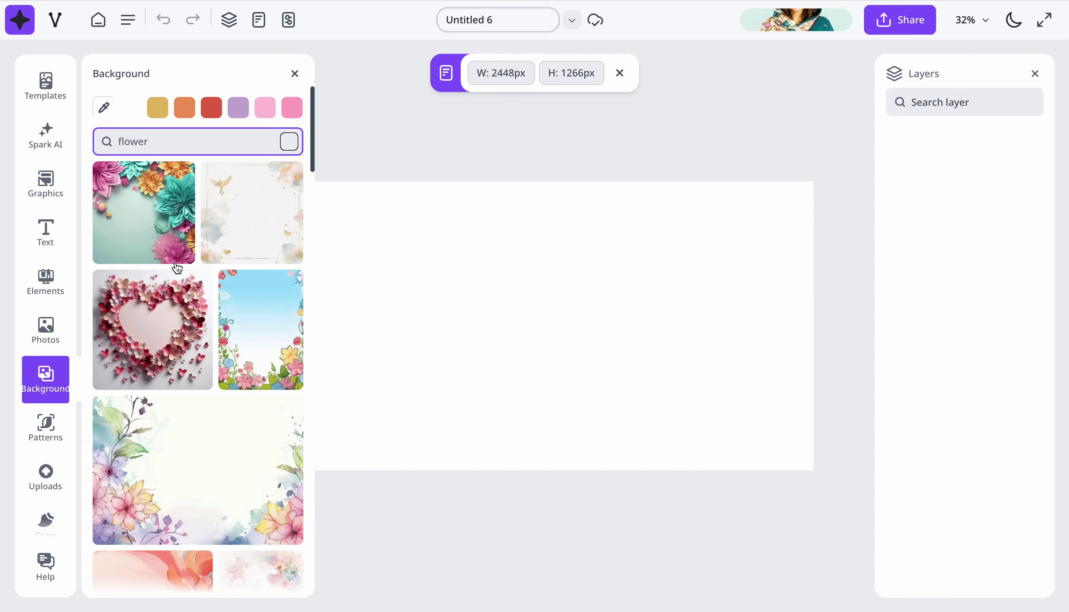
{"action": "scroll", "coordinate": [217, 443], "scroll_direction": "down", "scroll_amount": 9}
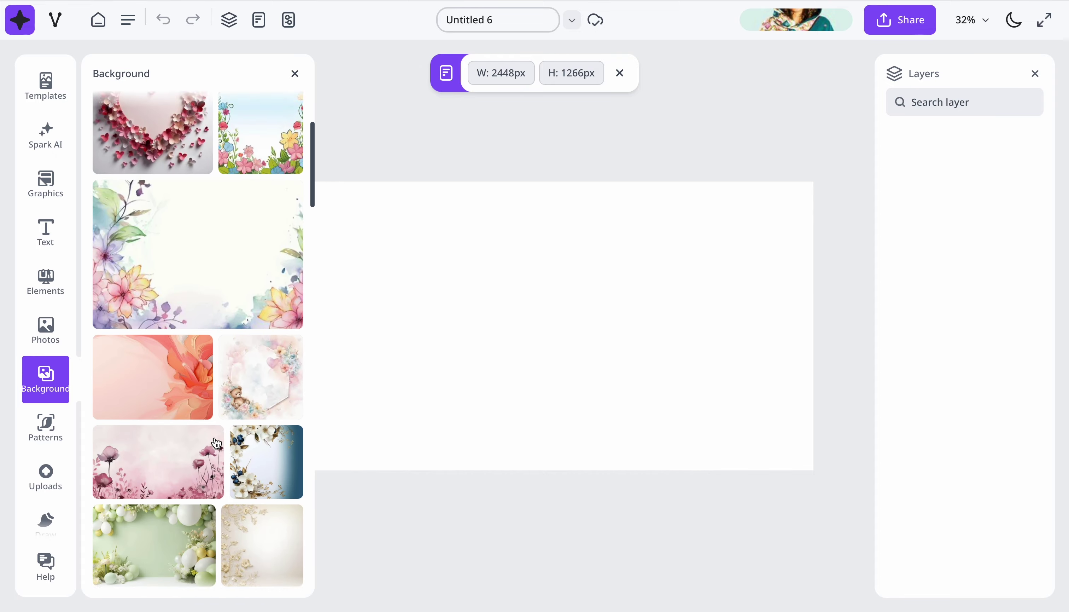
{"action": "scroll", "coordinate": [216, 443], "scroll_direction": "up", "scroll_amount": 2}
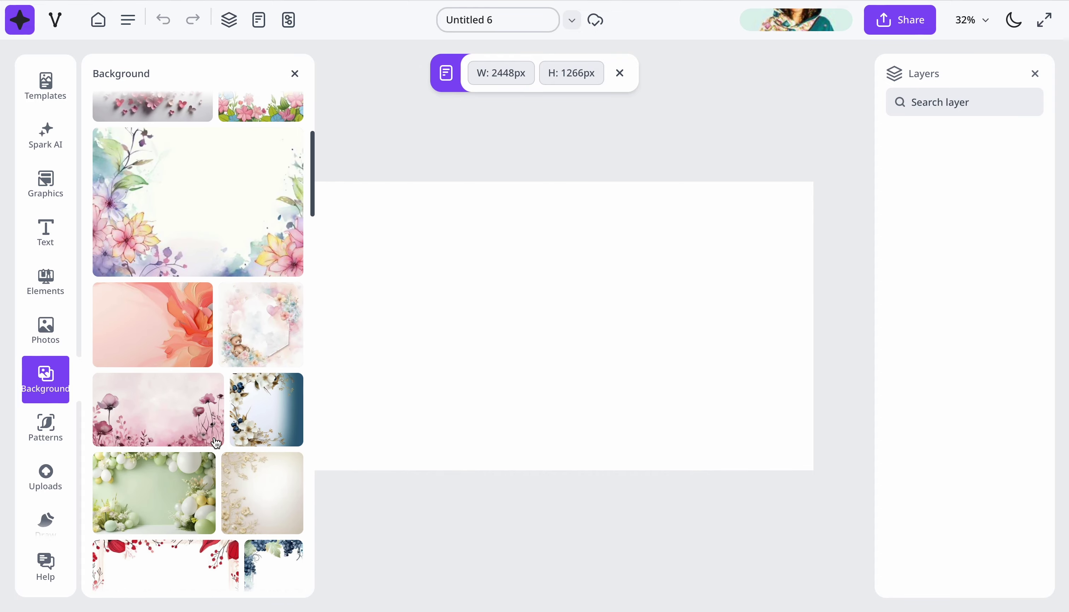
{"action": "left_click", "coordinate": [177, 441]}
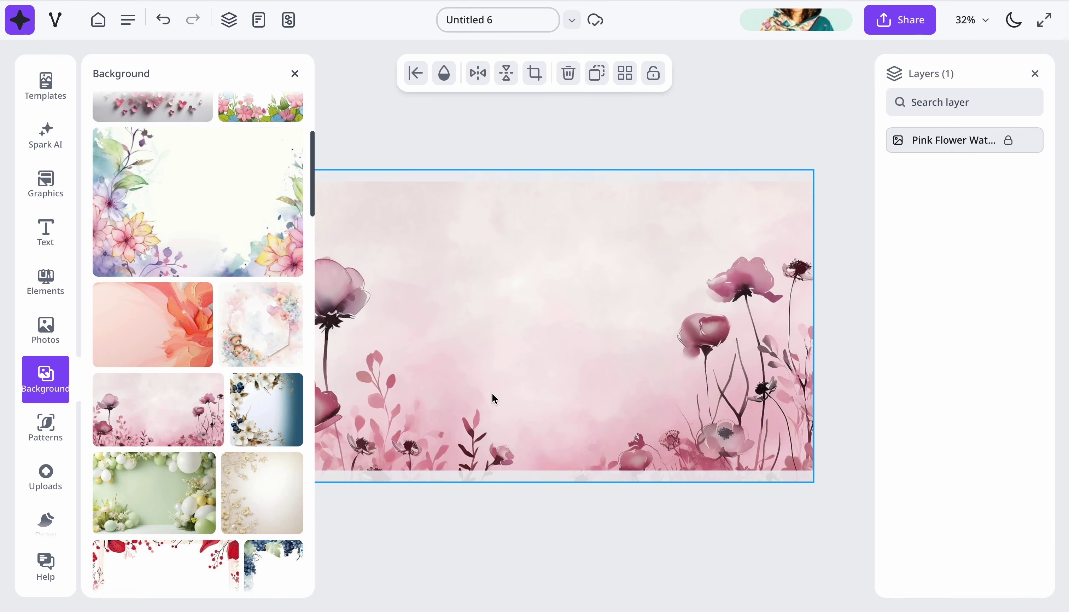
{"action": "left_click", "coordinate": [668, 521]}
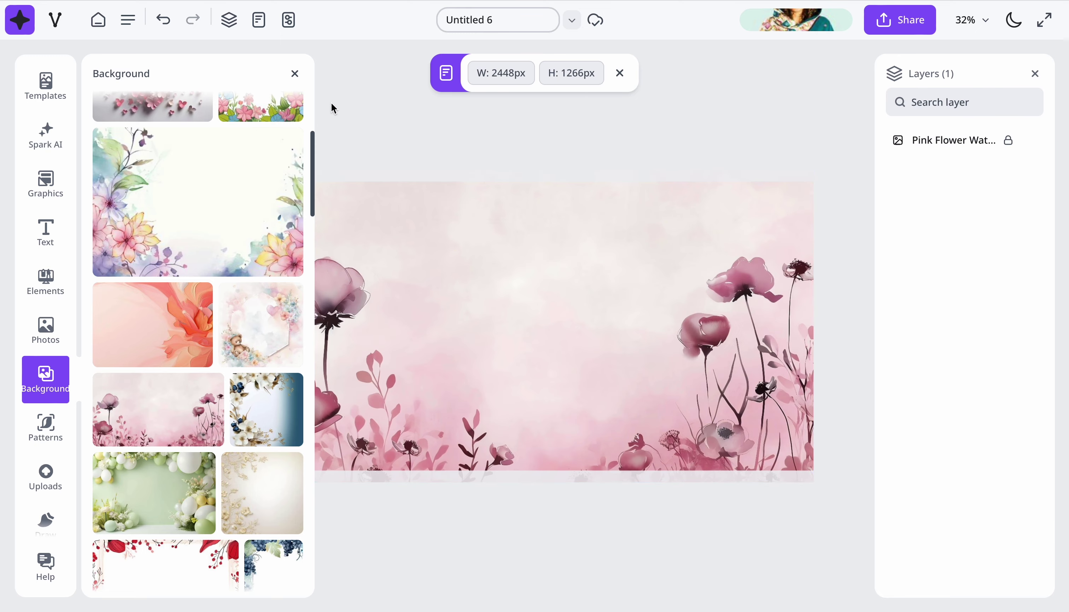
{"action": "left_click", "coordinate": [295, 74]}
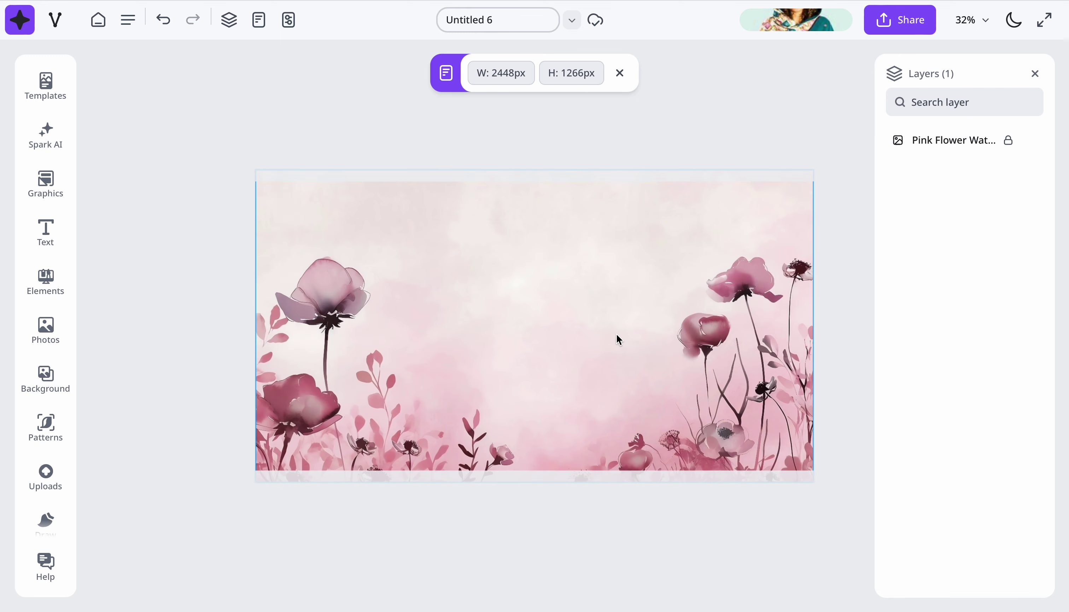
Step: Set the pink flower background's transparency to 64%
{"action": "left_click", "coordinate": [610, 372]}
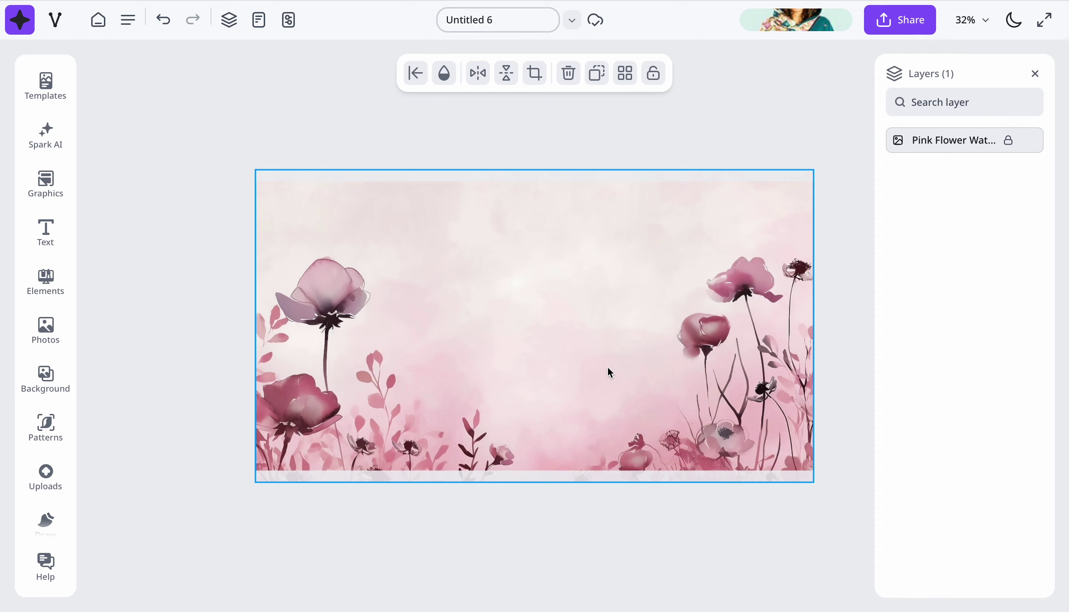
{"action": "left_click", "coordinate": [444, 79]}
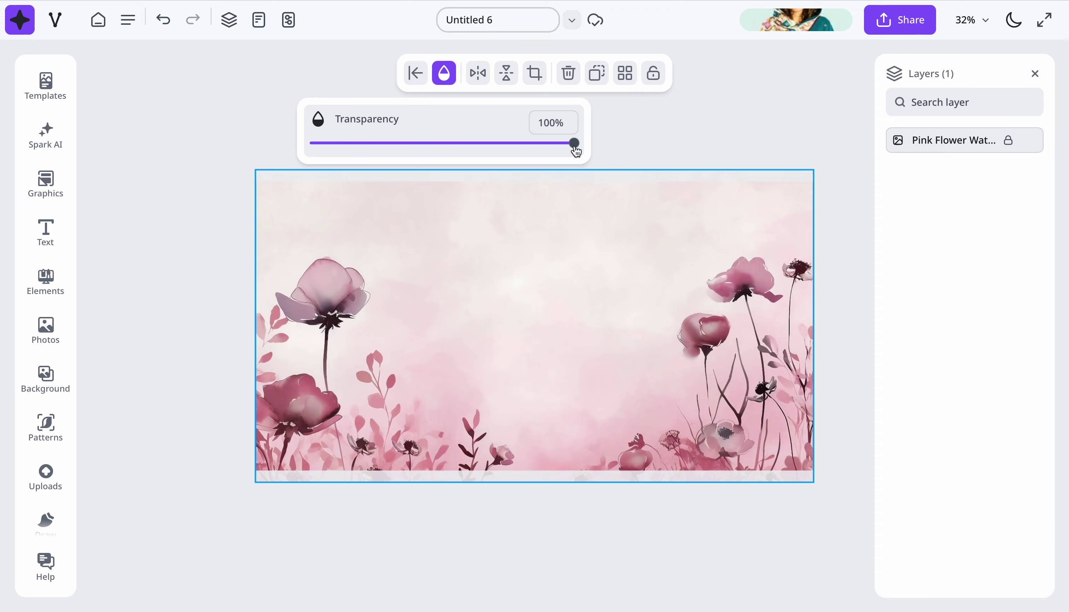
{"action": "left_click_drag", "start_coordinate": [573, 148], "coordinate": [479, 132]}
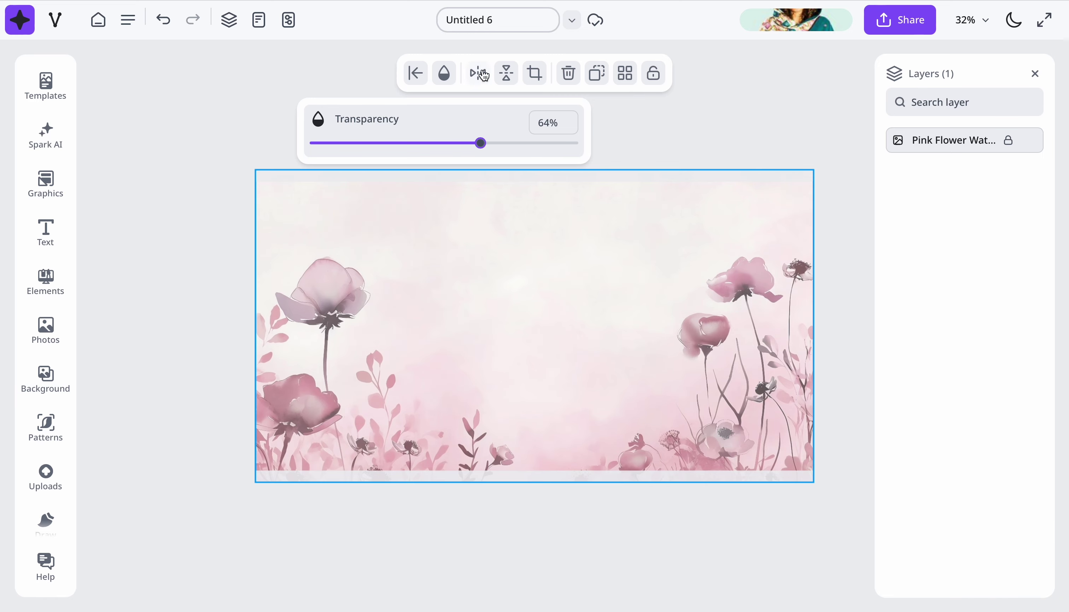
{"action": "left_click", "coordinate": [659, 240]}
{"action": "left_click", "coordinate": [443, 73]}
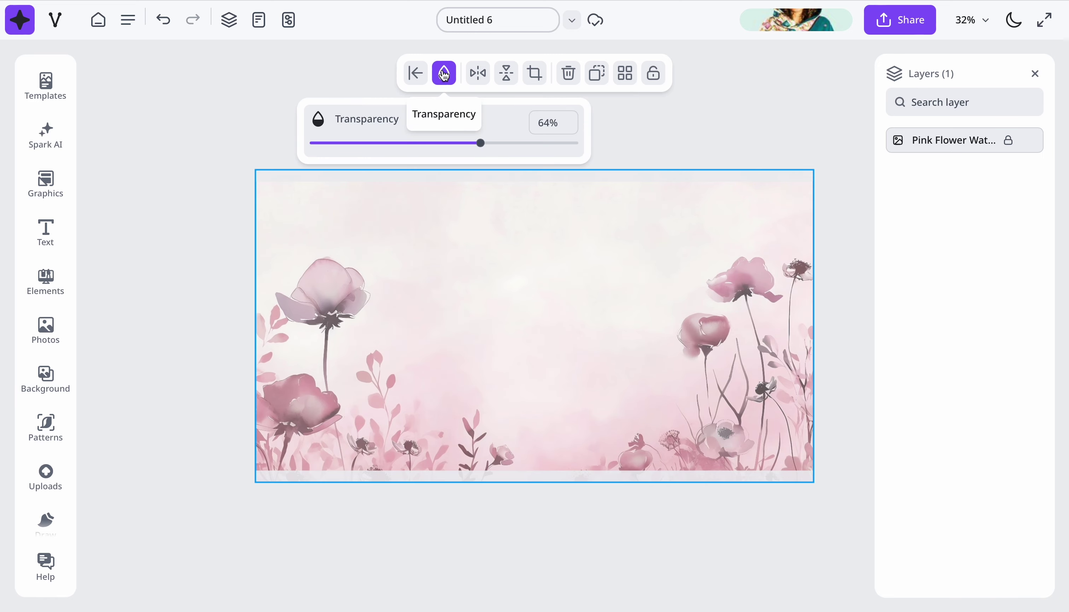
Step: Try mirroring the pink flower background horizontally, restore its original orientation, and deselect it
{"action": "left_click", "coordinate": [476, 75]}
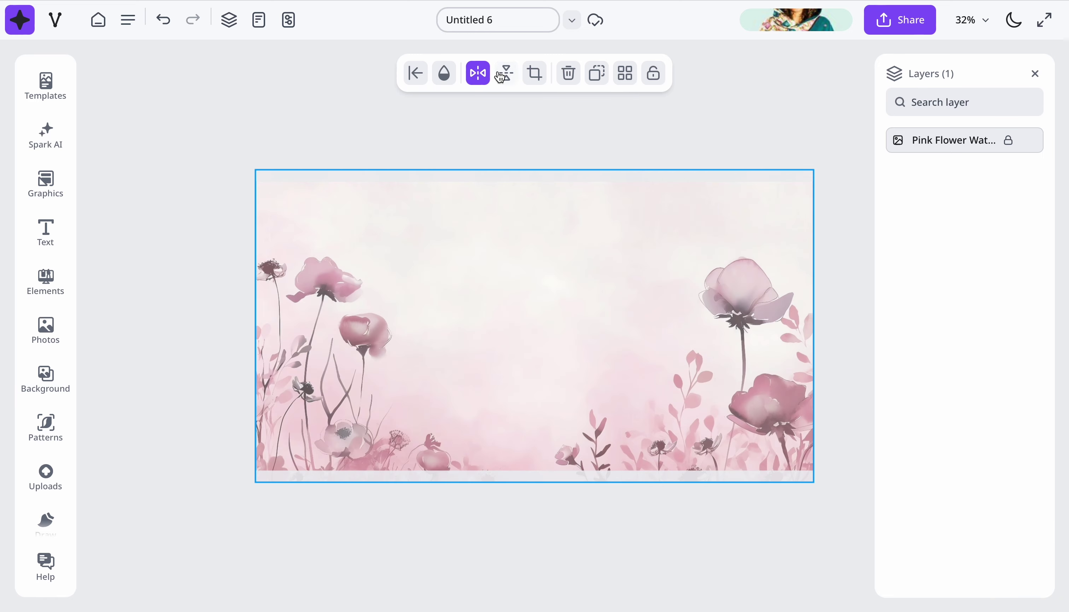
{"action": "left_click", "coordinate": [478, 77]}
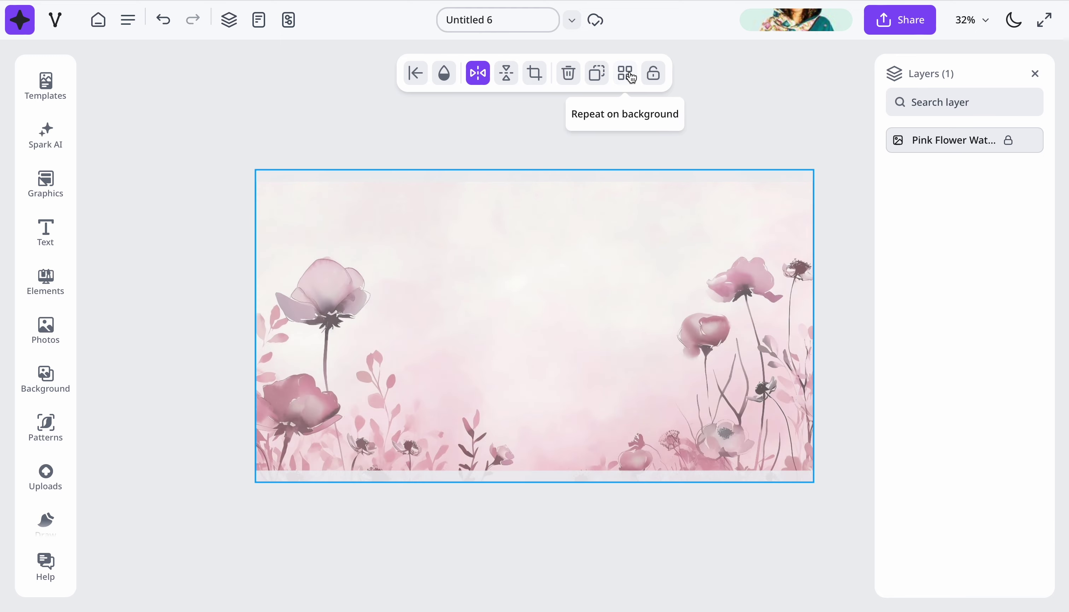
{"action": "left_click", "coordinate": [463, 387]}
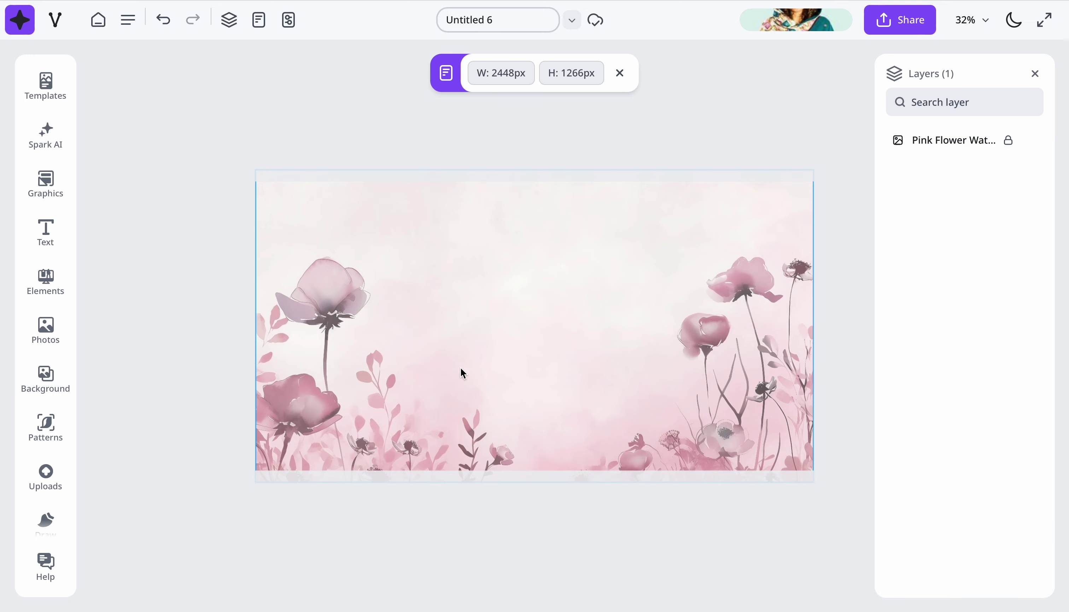
Step: Look over the drawing tools, uploads, patterns and background images available for the design
{"action": "left_click", "coordinate": [36, 175]}
{"action": "scroll", "coordinate": [45, 470], "scroll_direction": "down", "scroll_amount": 1}
{"action": "left_click", "coordinate": [51, 533]}
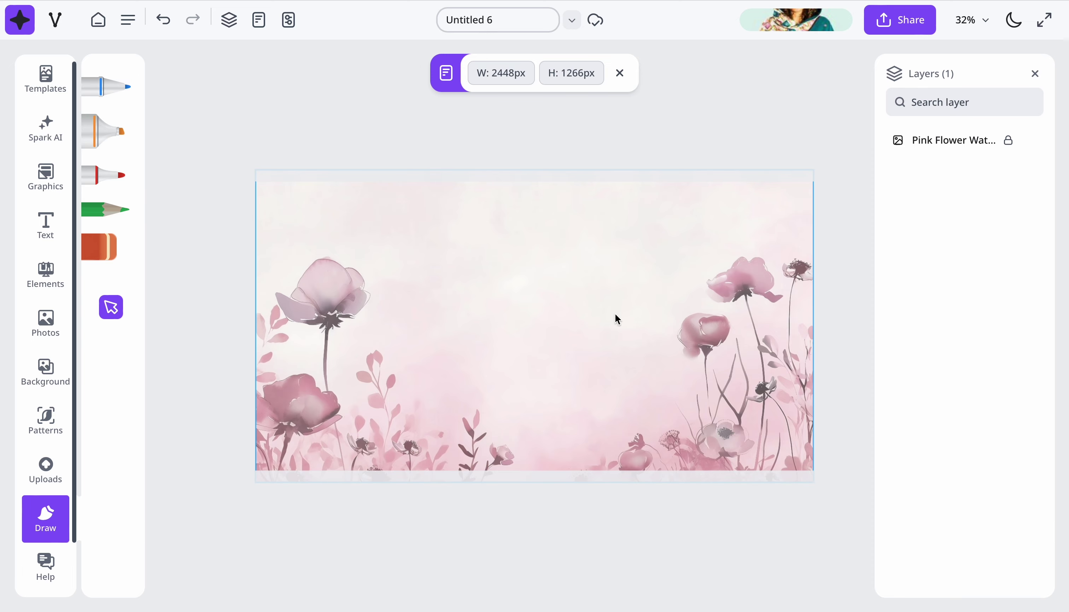
{"action": "left_click", "coordinate": [46, 470]}
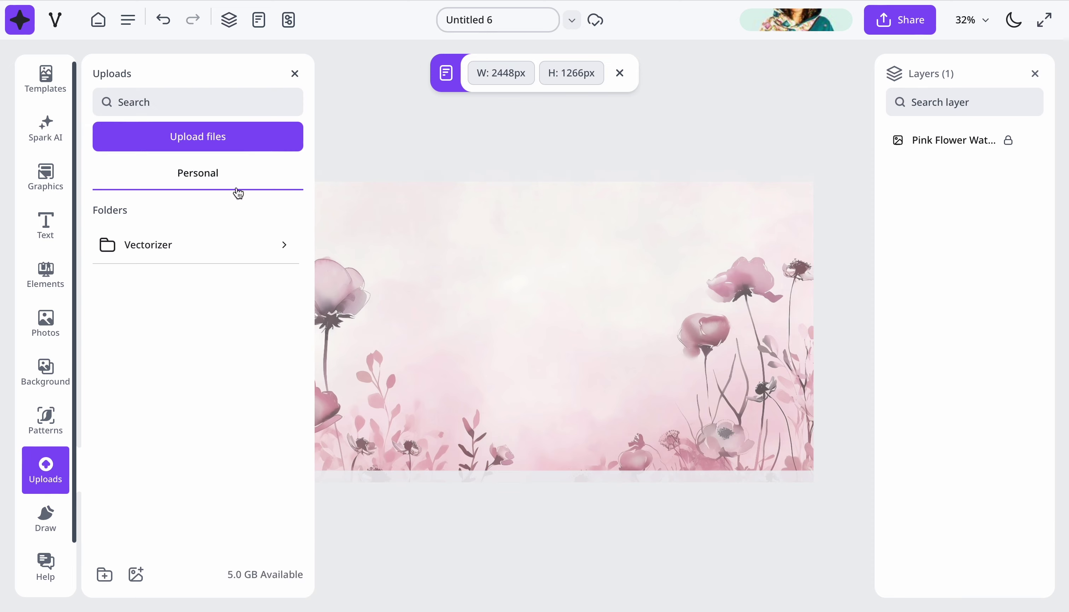
{"action": "left_click", "coordinate": [46, 422]}
{"action": "left_click", "coordinate": [50, 376]}
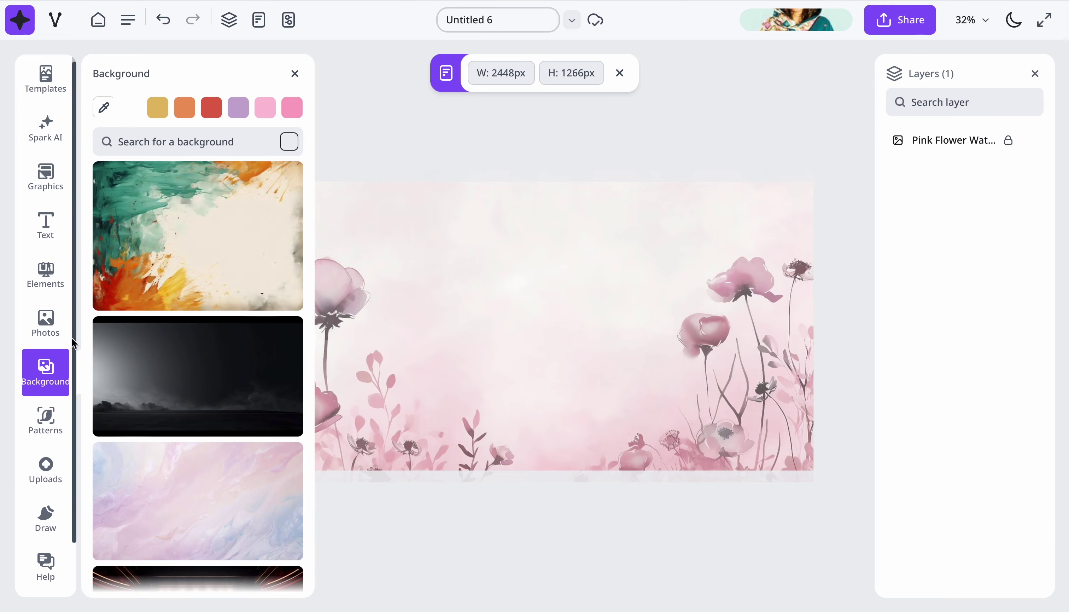
Step: Look through the general photo library for images that could suit the mug design
{"action": "left_click", "coordinate": [51, 335]}
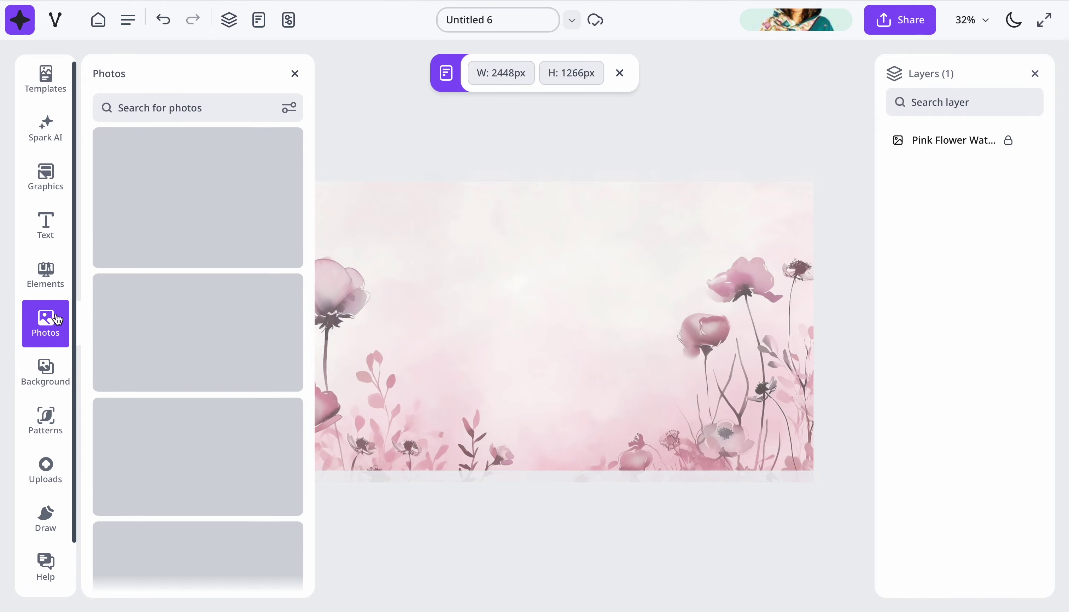
{"action": "scroll", "coordinate": [198, 484], "scroll_direction": "down", "scroll_amount": 20}
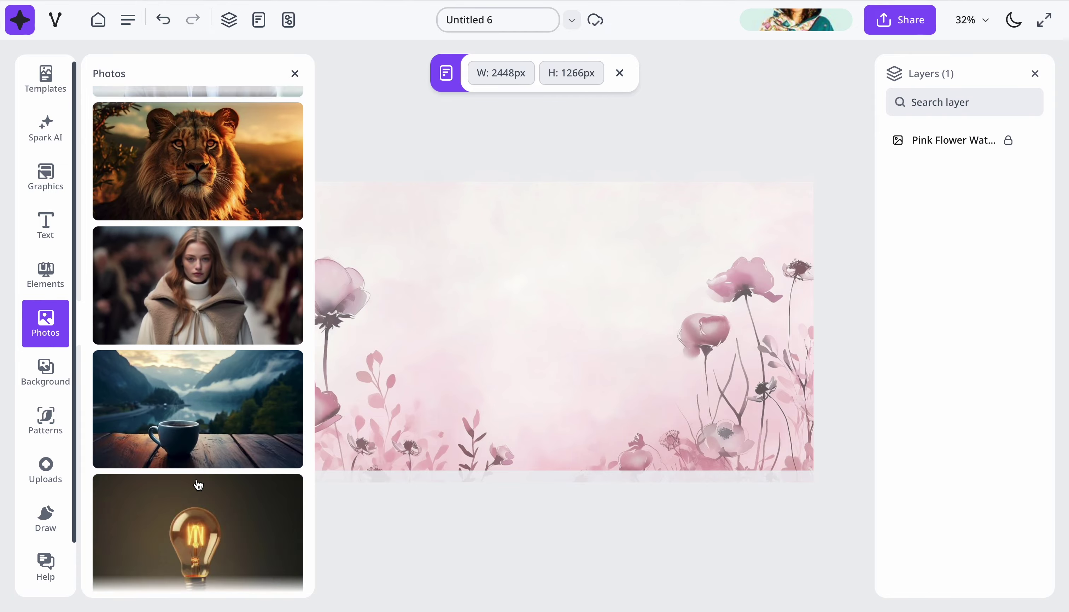
{"action": "scroll", "coordinate": [198, 484], "scroll_direction": "down", "scroll_amount": 15}
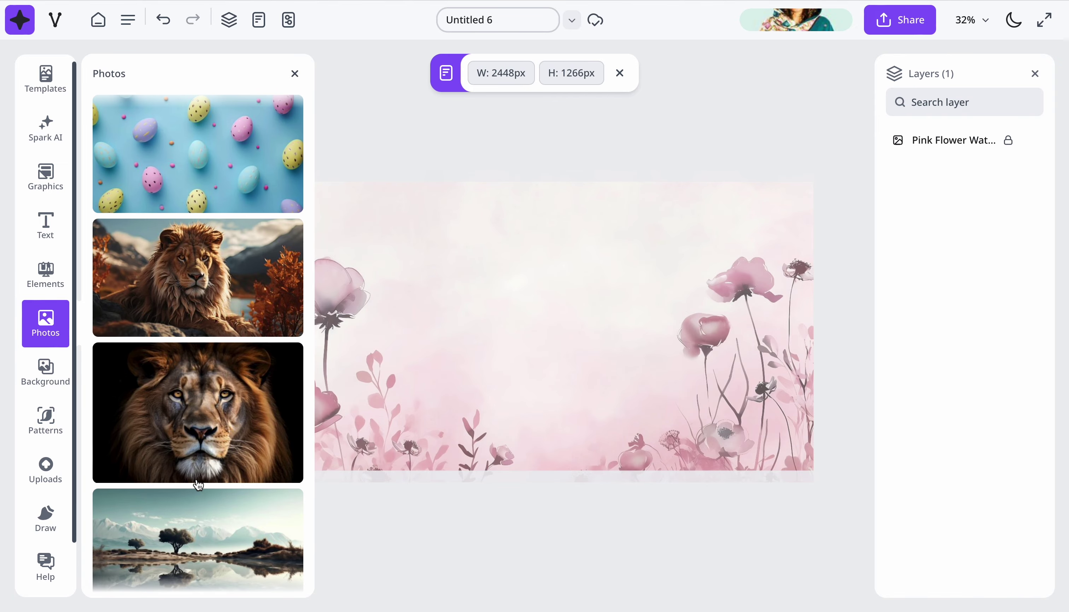
{"action": "scroll", "coordinate": [198, 484], "scroll_direction": "down", "scroll_amount": 10}
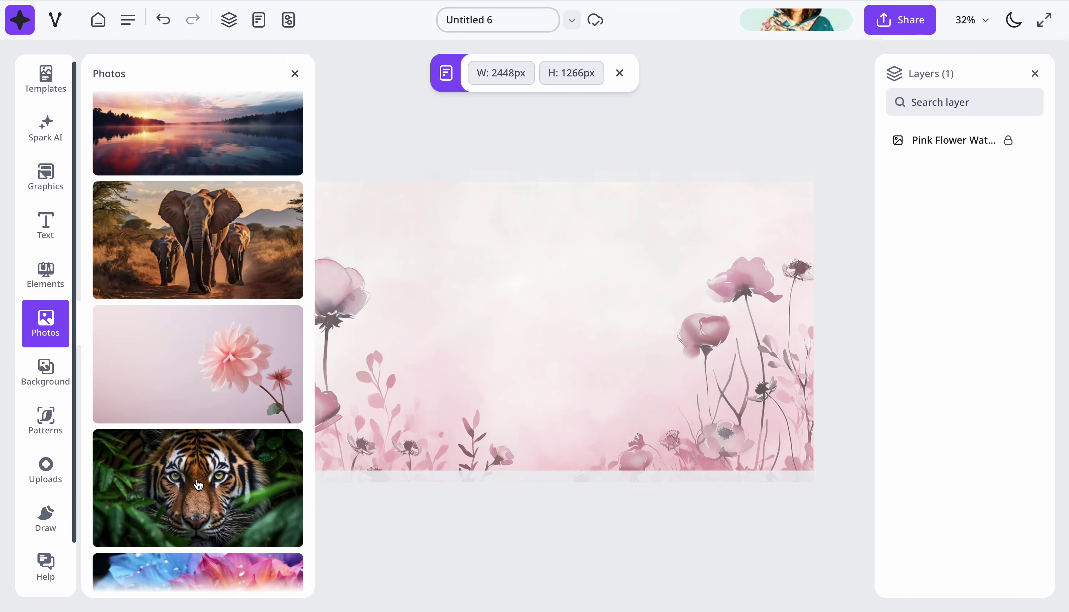
{"action": "left_click", "coordinate": [40, 342]}
Step: Look through the element categories, including more of the abstract shapes
{"action": "left_click", "coordinate": [45, 273]}
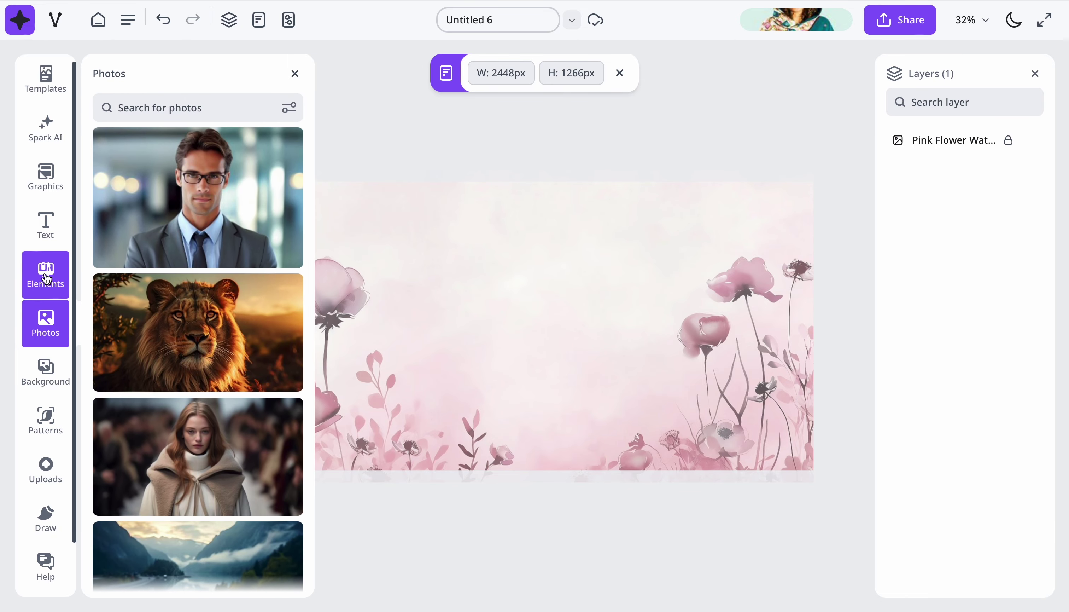
{"action": "scroll", "coordinate": [196, 377], "scroll_direction": "down", "scroll_amount": 5}
{"action": "scroll", "coordinate": [197, 380], "scroll_direction": "up", "scroll_amount": 5}
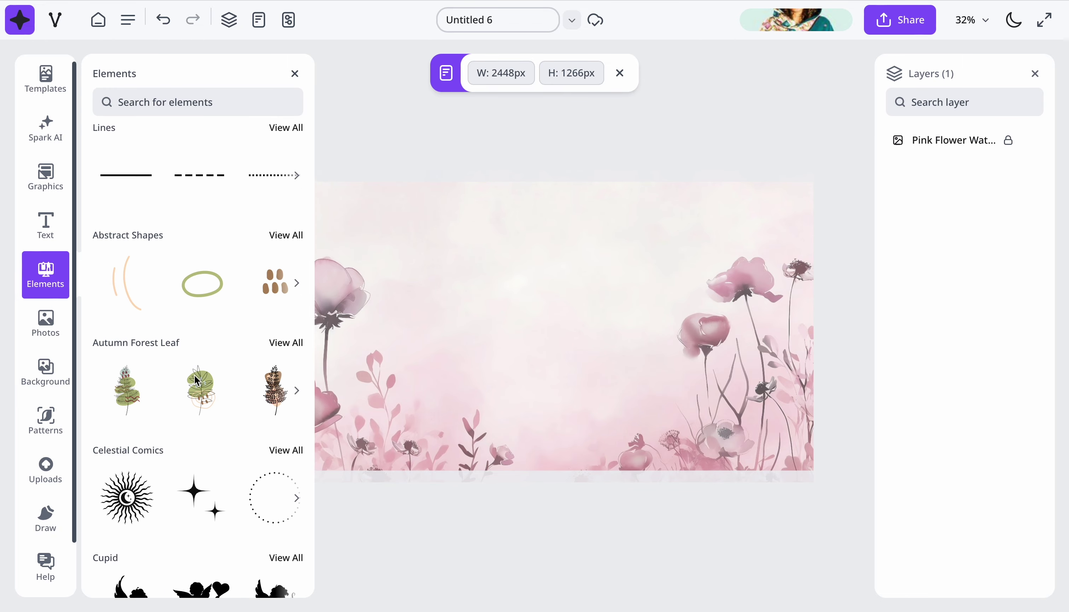
{"action": "scroll", "coordinate": [193, 375], "scroll_direction": "down", "scroll_amount": 2}
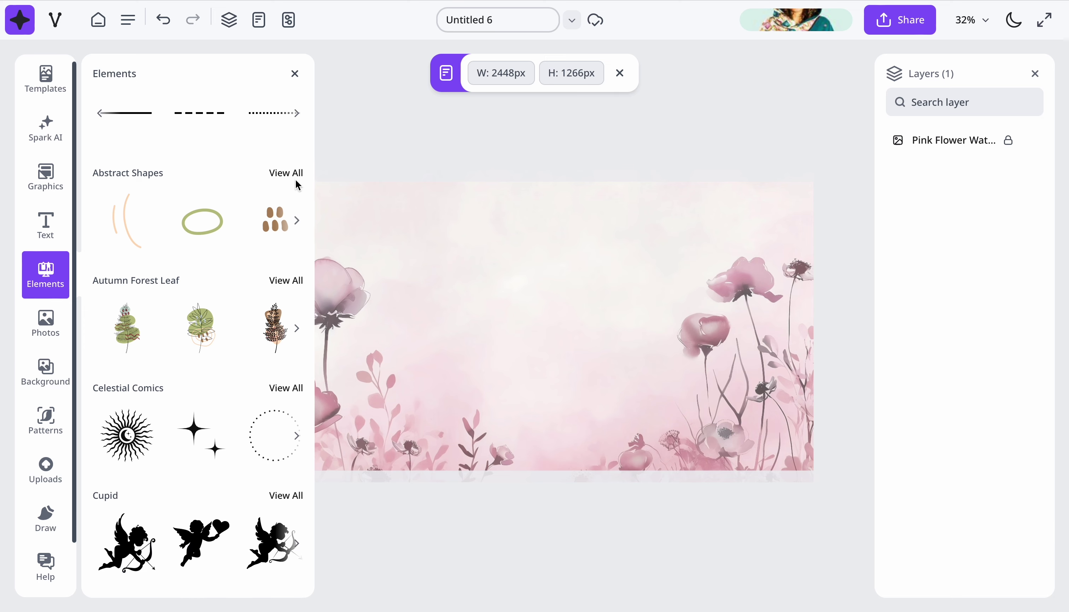
{"action": "left_click", "coordinate": [297, 221]}
{"action": "left_click", "coordinate": [298, 222]}
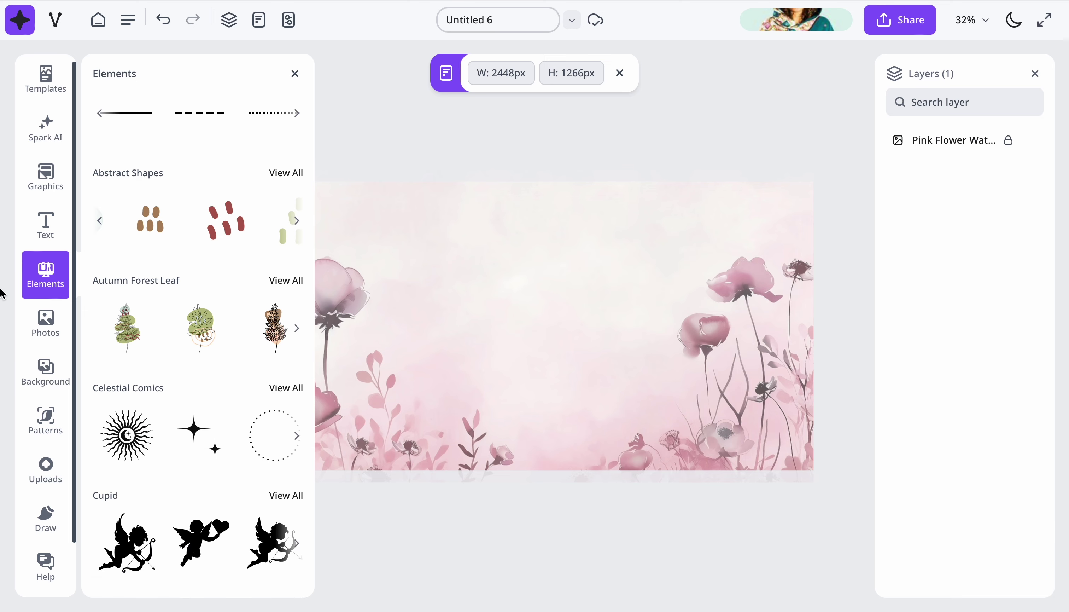
Step: Search the graphics for "easter" and look through the matching bunny, egg and animal illustrations
{"action": "left_click", "coordinate": [45, 176]}
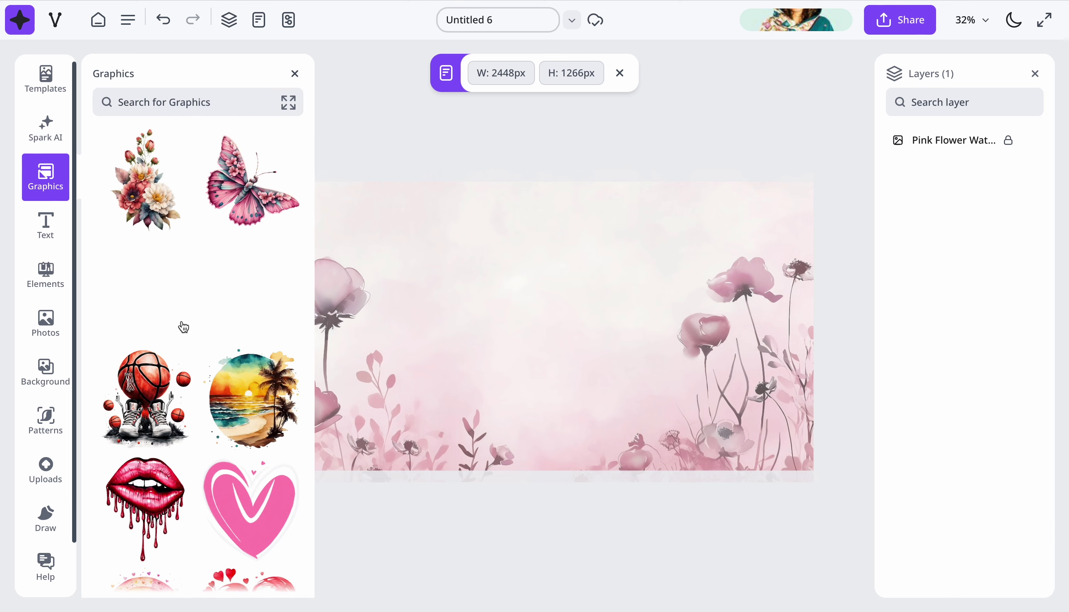
{"action": "left_click", "coordinate": [191, 98]}
{"action": "type", "text": "easter"}
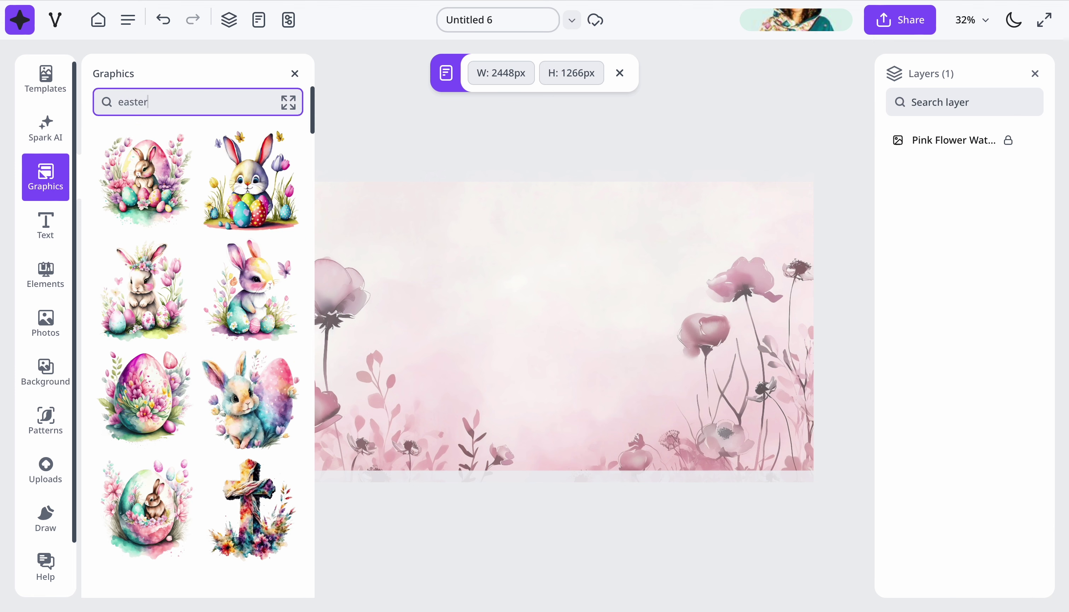
{"action": "scroll", "coordinate": [250, 356], "scroll_direction": "down", "scroll_amount": 5}
{"action": "scroll", "coordinate": [250, 356], "scroll_direction": "down", "scroll_amount": 10}
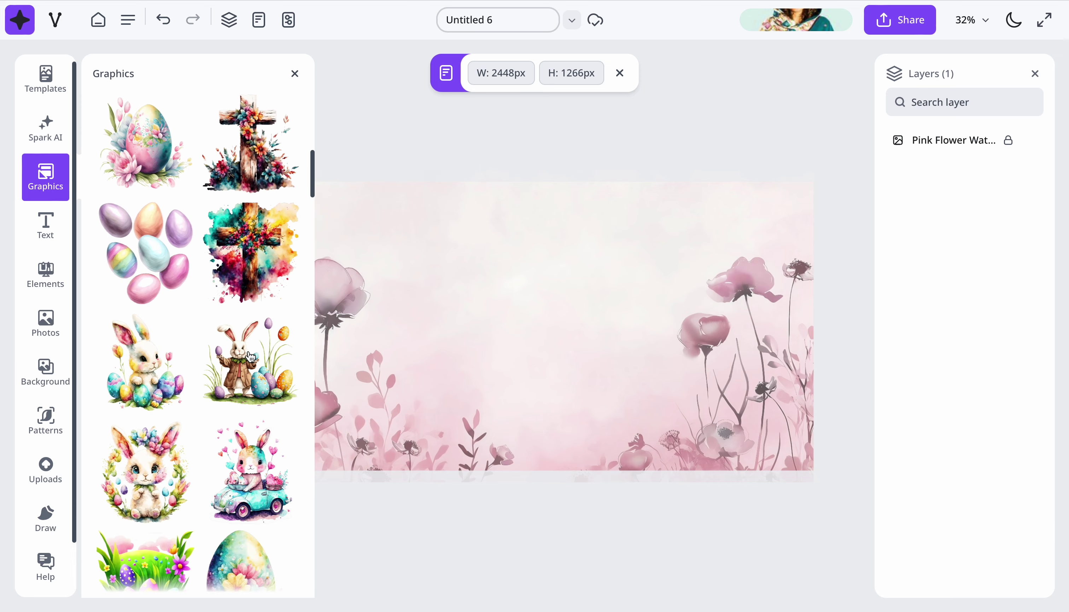
{"action": "scroll", "coordinate": [250, 357], "scroll_direction": "down", "scroll_amount": 5}
{"action": "scroll", "coordinate": [250, 356], "scroll_direction": "down", "scroll_amount": 15}
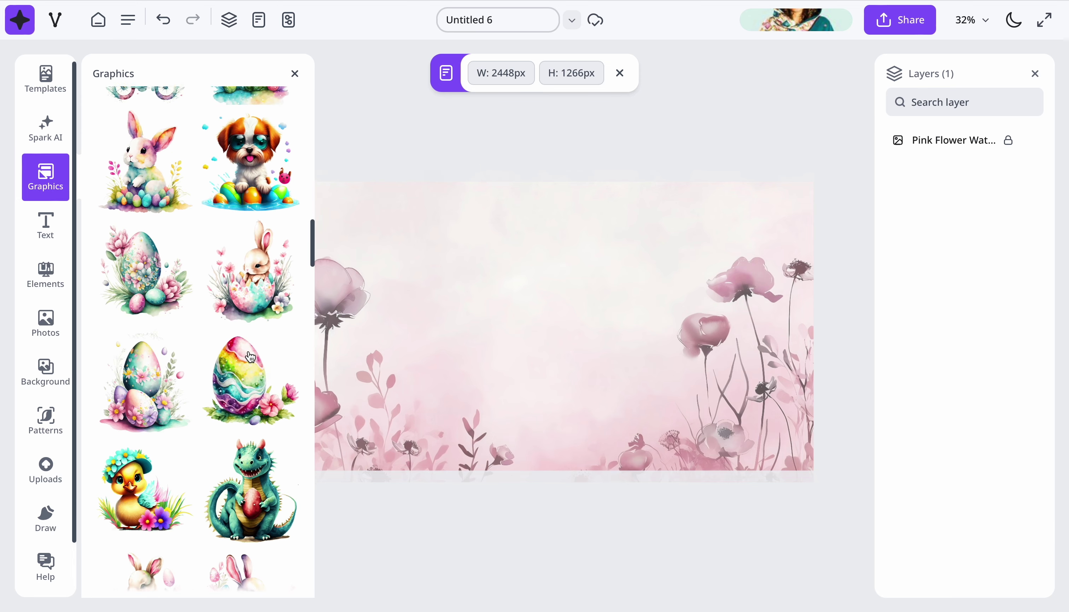
{"action": "scroll", "coordinate": [250, 356], "scroll_direction": "down", "scroll_amount": 15}
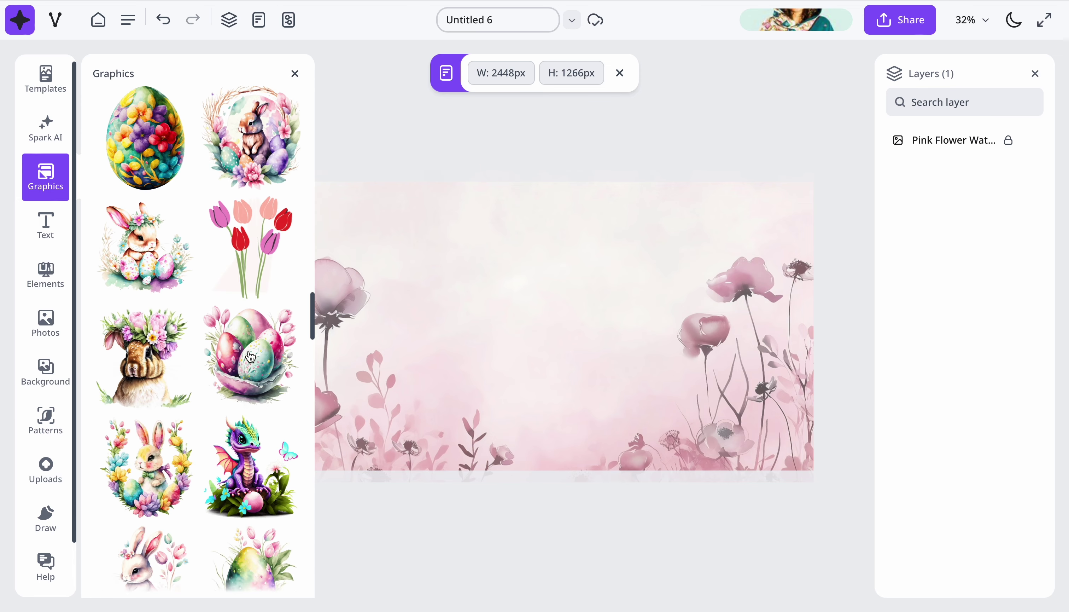
{"action": "scroll", "coordinate": [250, 357], "scroll_direction": "down", "scroll_amount": 15}
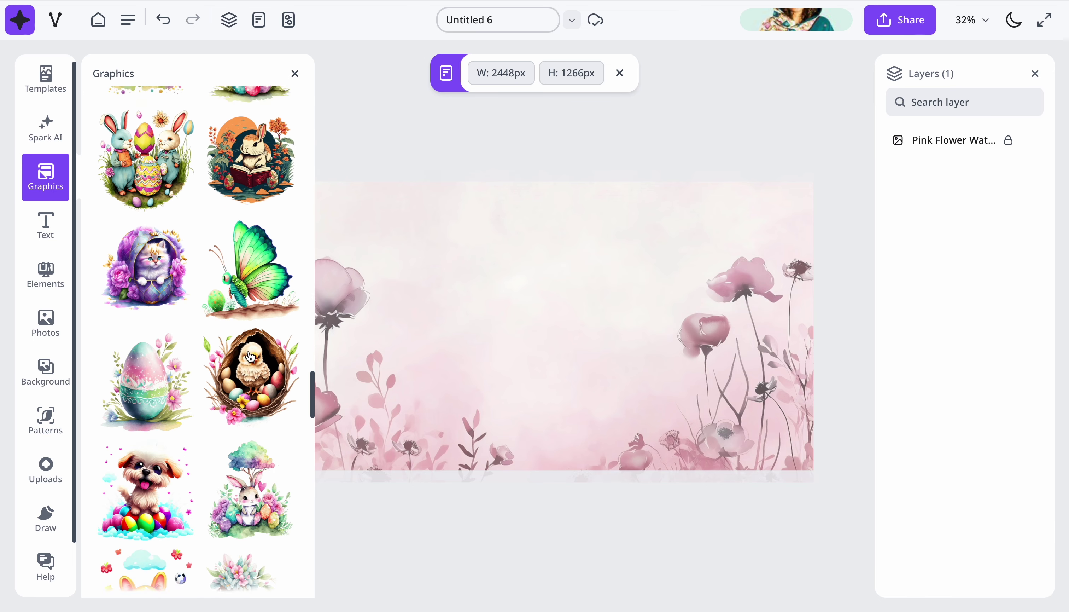
{"action": "scroll", "coordinate": [250, 357], "scroll_direction": "down", "scroll_amount": 5}
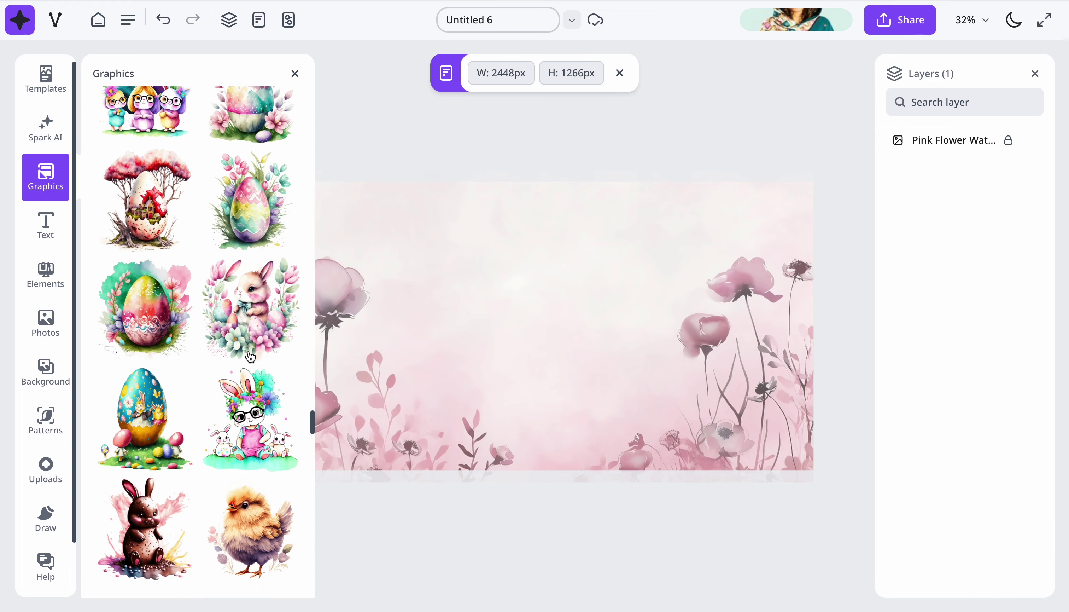
{"action": "scroll", "coordinate": [250, 357], "scroll_direction": "up", "scroll_amount": 1}
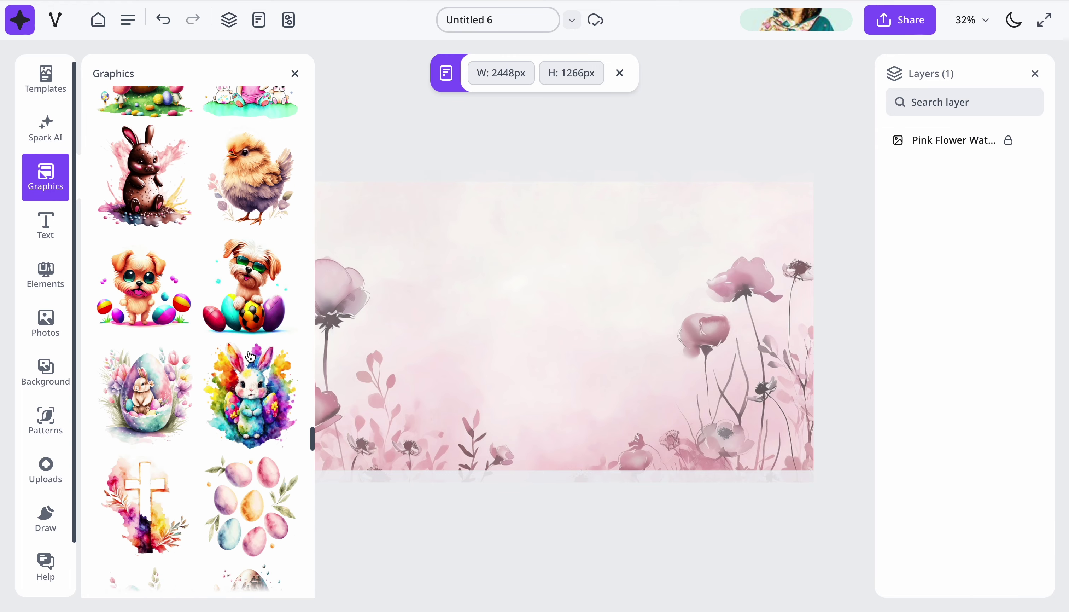
{"action": "scroll", "coordinate": [250, 357], "scroll_direction": "down", "scroll_amount": 5}
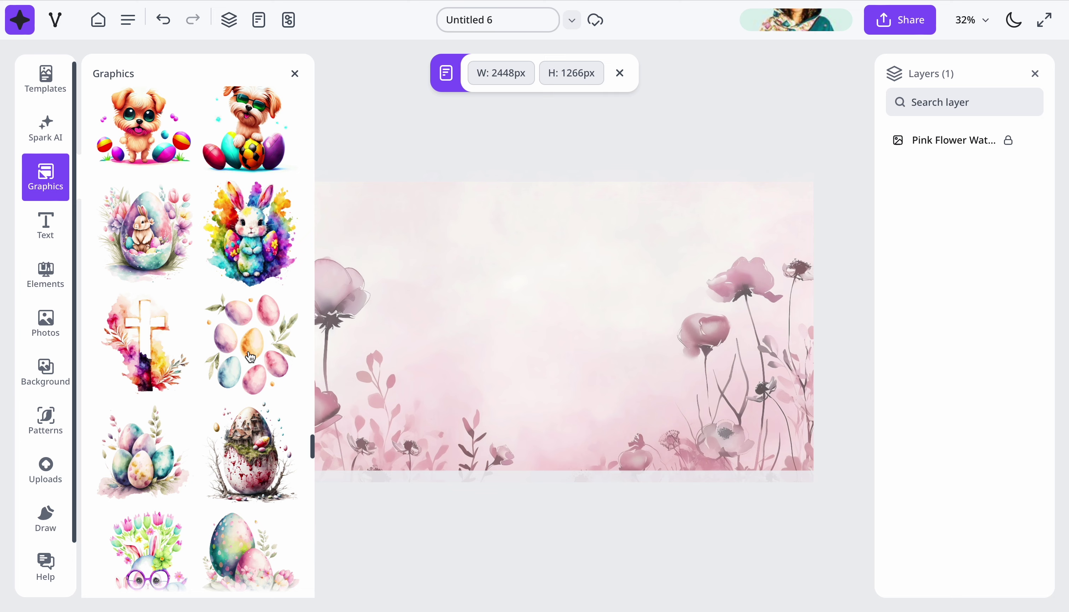
{"action": "scroll", "coordinate": [250, 357], "scroll_direction": "down", "scroll_amount": 15}
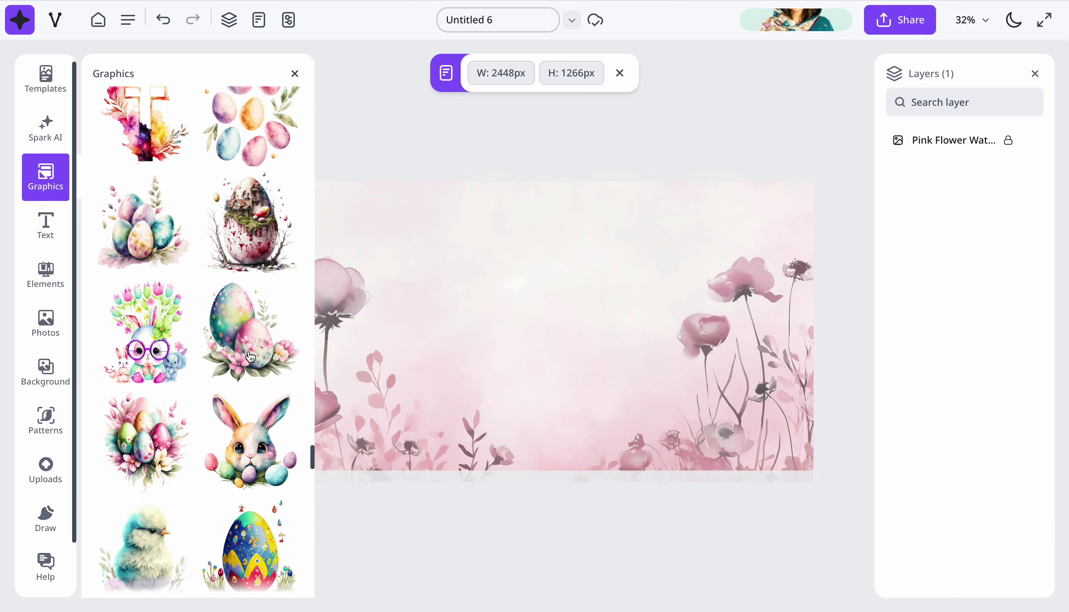
{"action": "scroll", "coordinate": [250, 357], "scroll_direction": "down", "scroll_amount": 10}
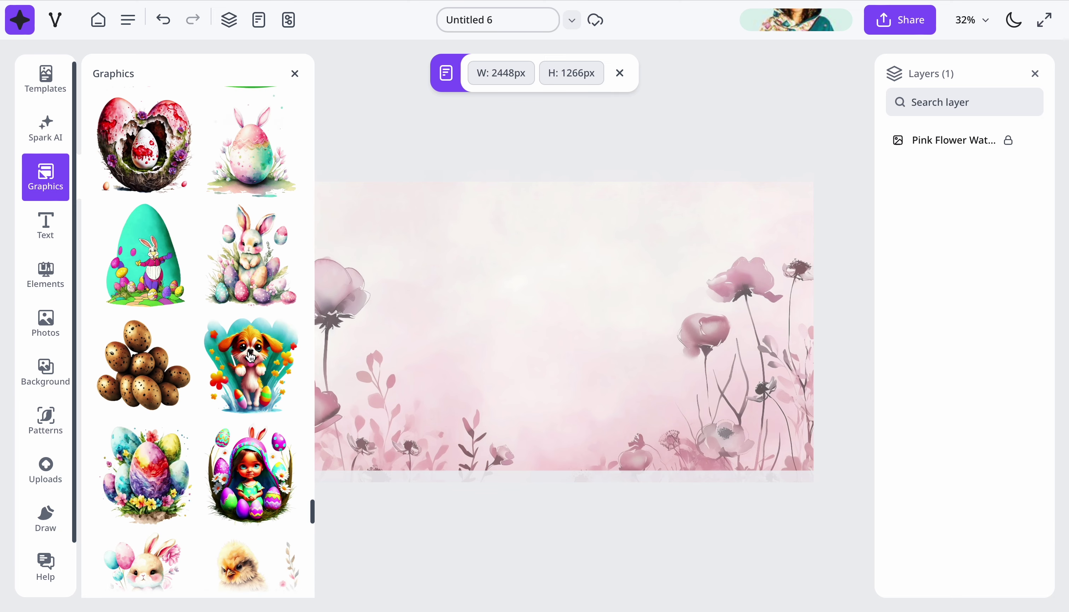
{"action": "scroll", "coordinate": [251, 357], "scroll_direction": "down", "scroll_amount": 12}
{"action": "scroll", "coordinate": [251, 357], "scroll_direction": "down", "scroll_amount": 7}
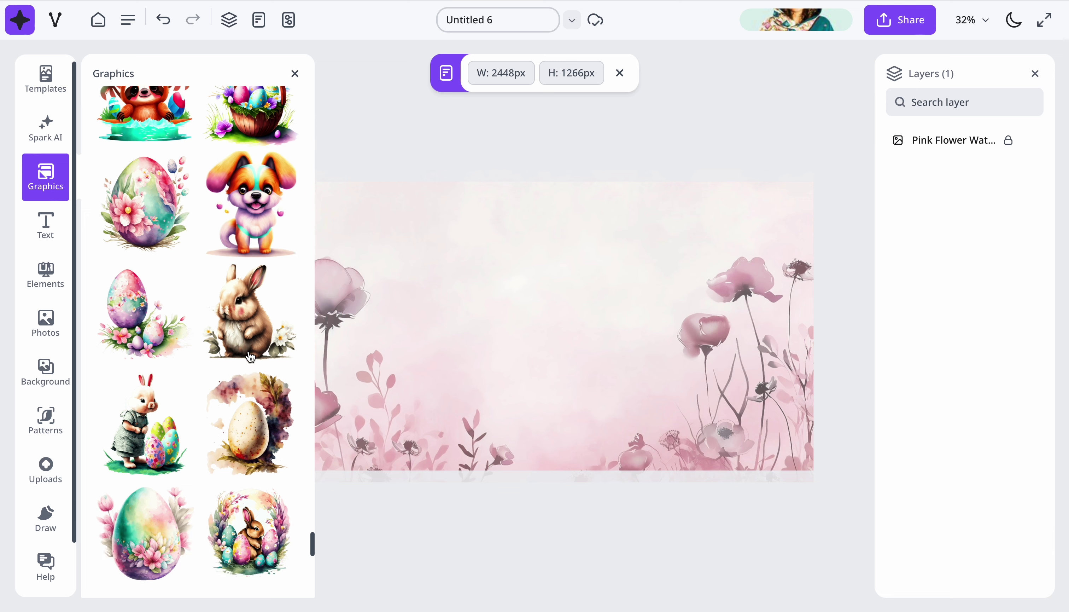
{"action": "scroll", "coordinate": [250, 357], "scroll_direction": "up", "scroll_amount": 2}
Step: Add the light brown bunny with white flowers to the right side of the mug design and shrink it slightly
{"action": "left_click", "coordinate": [250, 357]}
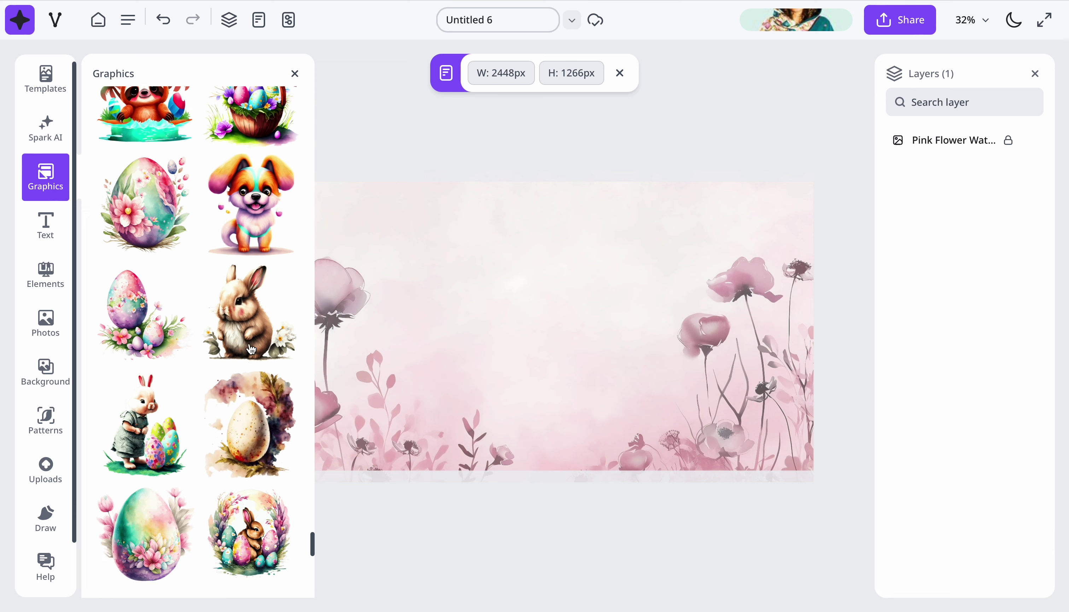
{"action": "left_click_drag", "start_coordinate": [594, 390], "coordinate": [698, 397]}
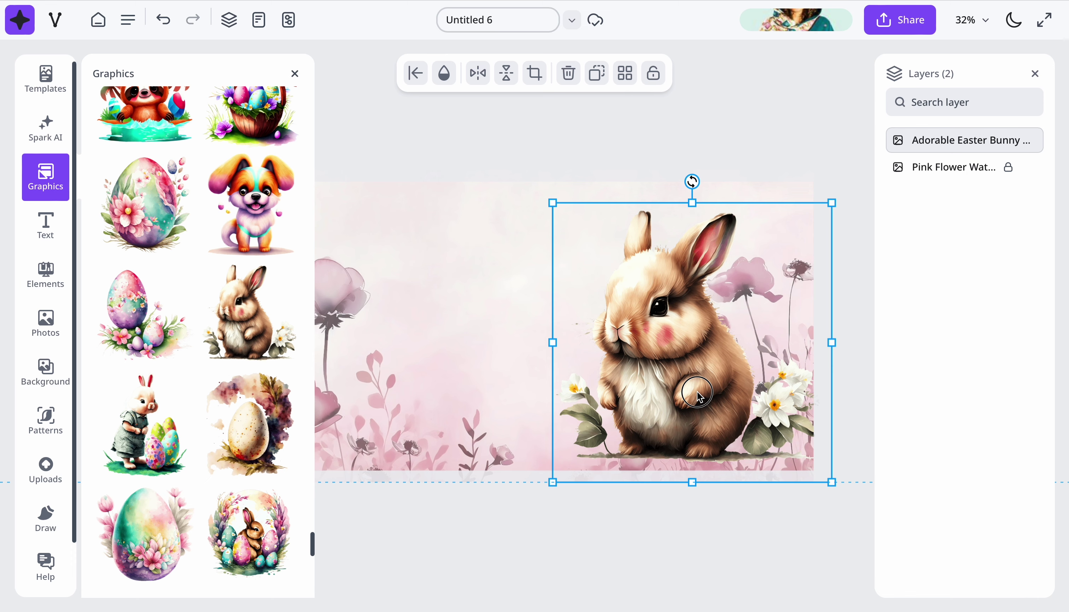
{"action": "scroll", "coordinate": [195, 428], "scroll_direction": "down", "scroll_amount": 10}
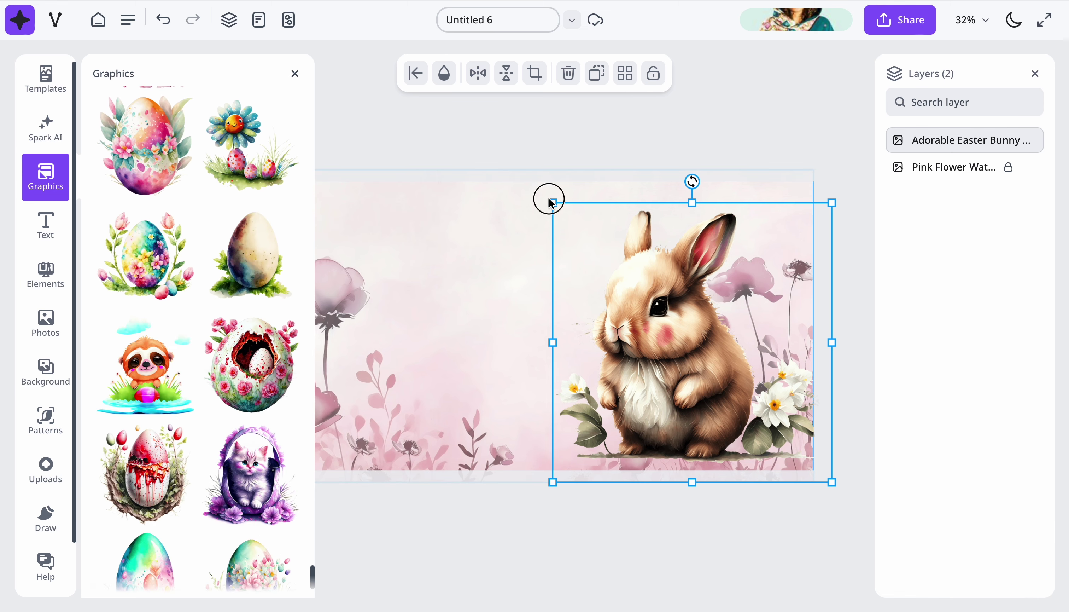
{"action": "mouse_move", "coordinate": [560, 207]}
{"action": "left_mouse_down"}
{"action": "mouse_move", "coordinate": [647, 283]}
{"action": "mouse_move", "coordinate": [568, 216]}
{"action": "left_mouse_up"}
{"action": "left_click_drag", "start_coordinate": [664, 354], "coordinate": [654, 354]}
{"action": "scroll", "coordinate": [236, 401], "scroll_direction": "down", "scroll_amount": 10}
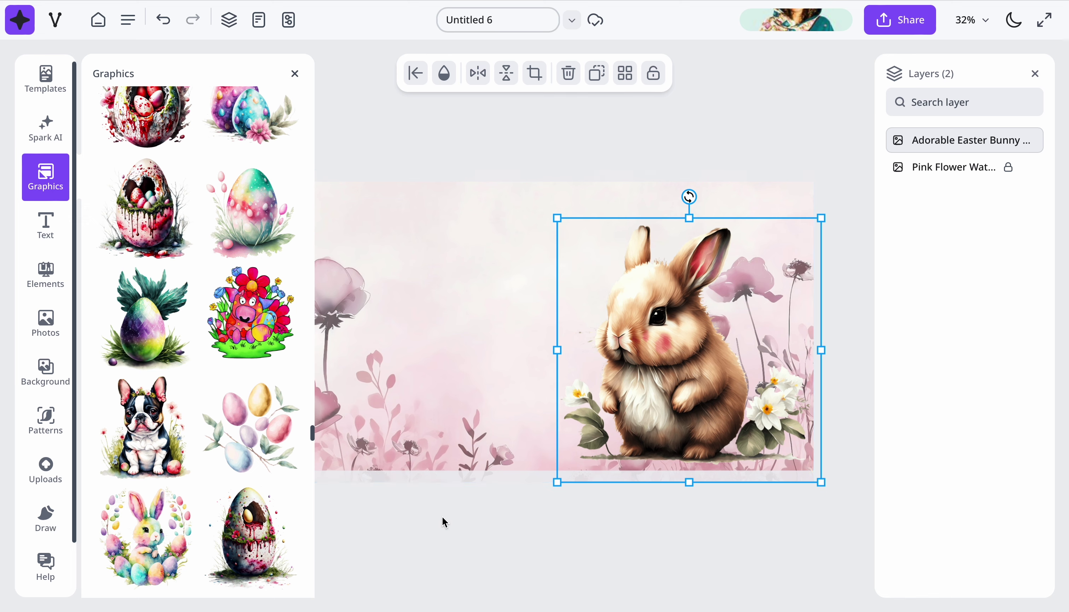
{"action": "left_click", "coordinate": [442, 516]}
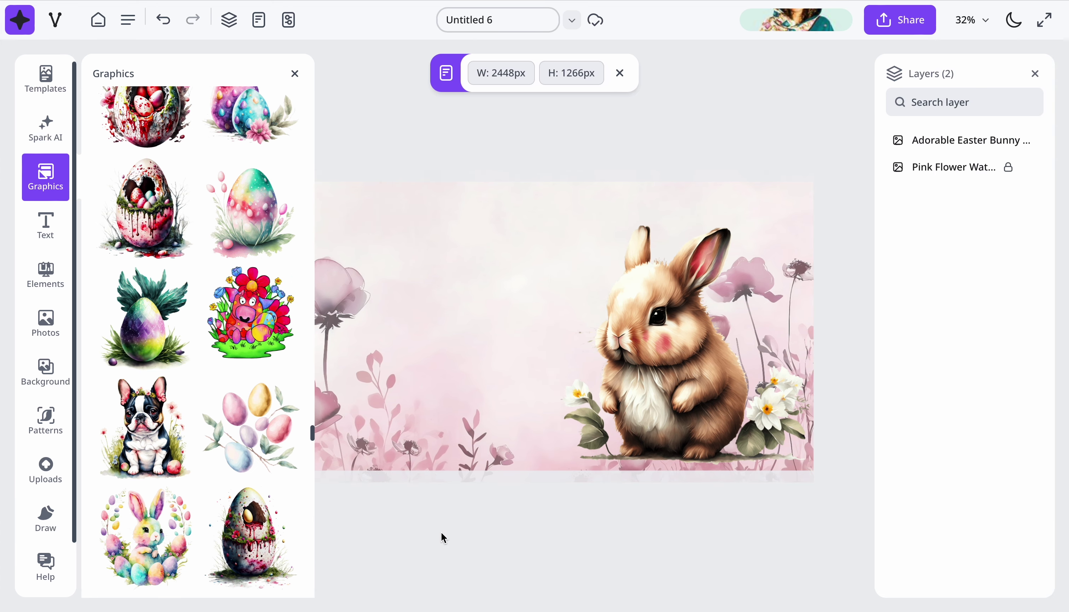
Step: Add the brown bunny sitting in grass from the Easter graphics and place it on the design's left side, facing the first bunny
{"action": "scroll", "coordinate": [441, 532], "scroll_direction": "down", "scroll_amount": 3}
{"action": "scroll", "coordinate": [258, 418], "scroll_direction": "down", "scroll_amount": 10}
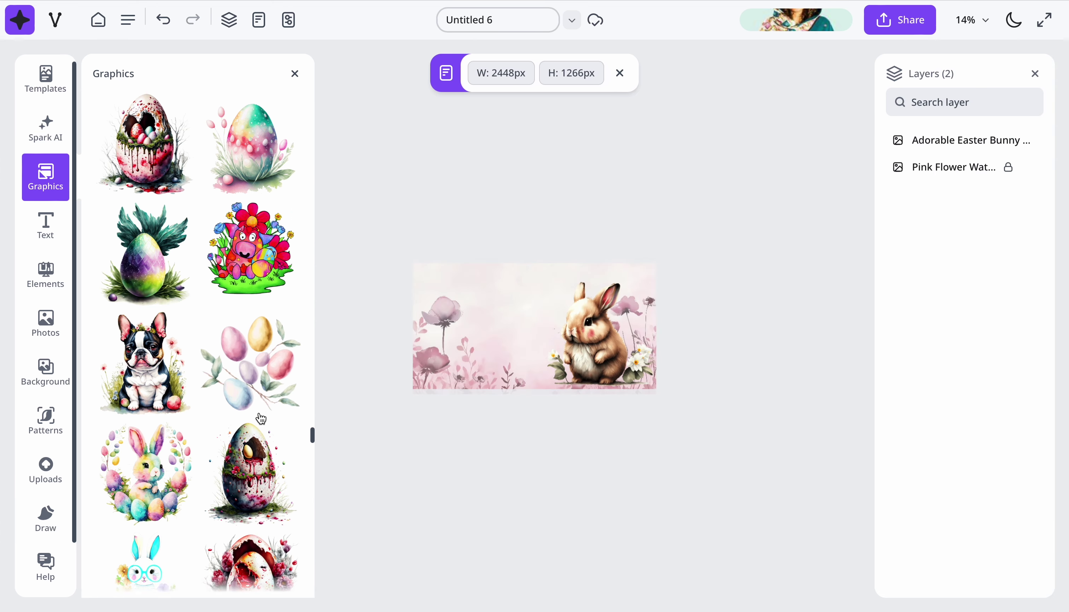
{"action": "scroll", "coordinate": [261, 419], "scroll_direction": "down", "scroll_amount": 10}
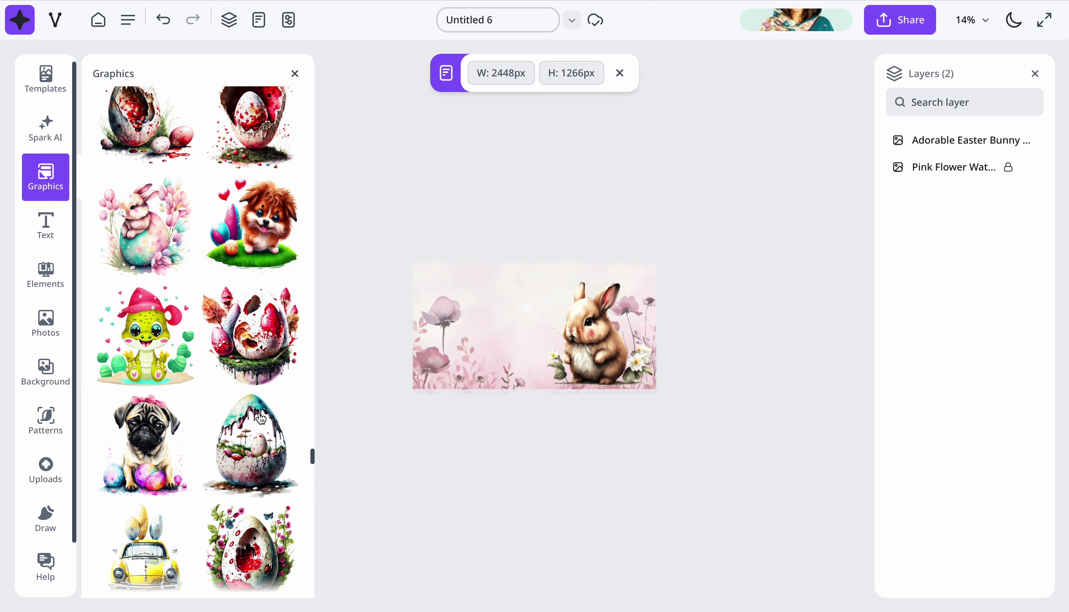
{"action": "scroll", "coordinate": [261, 419], "scroll_direction": "down", "scroll_amount": 2}
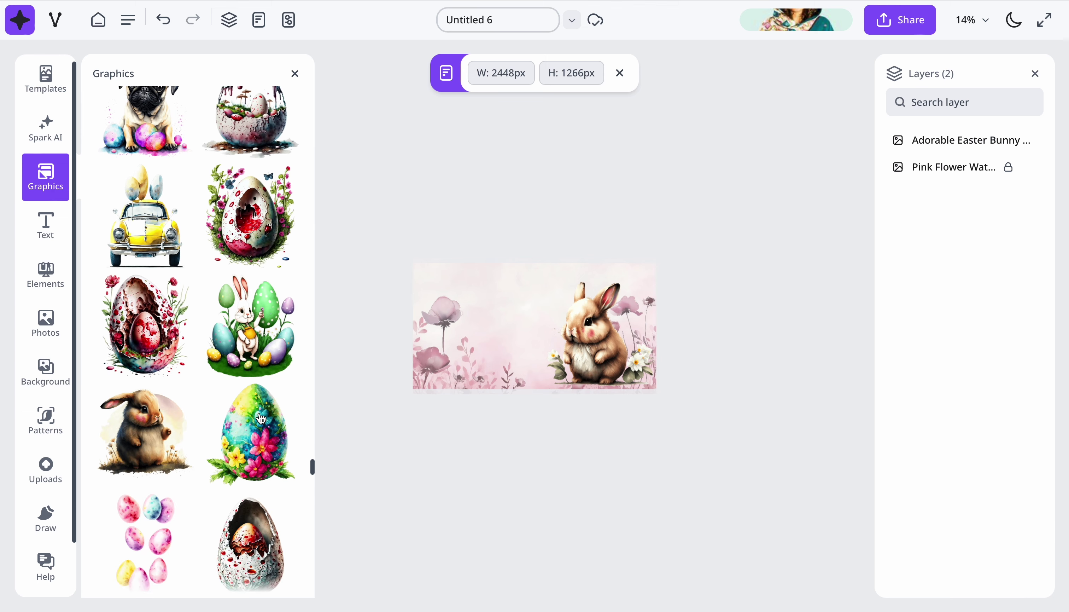
{"action": "left_click", "coordinate": [145, 427]}
{"action": "left_click_drag", "start_coordinate": [529, 328], "coordinate": [462, 346]}
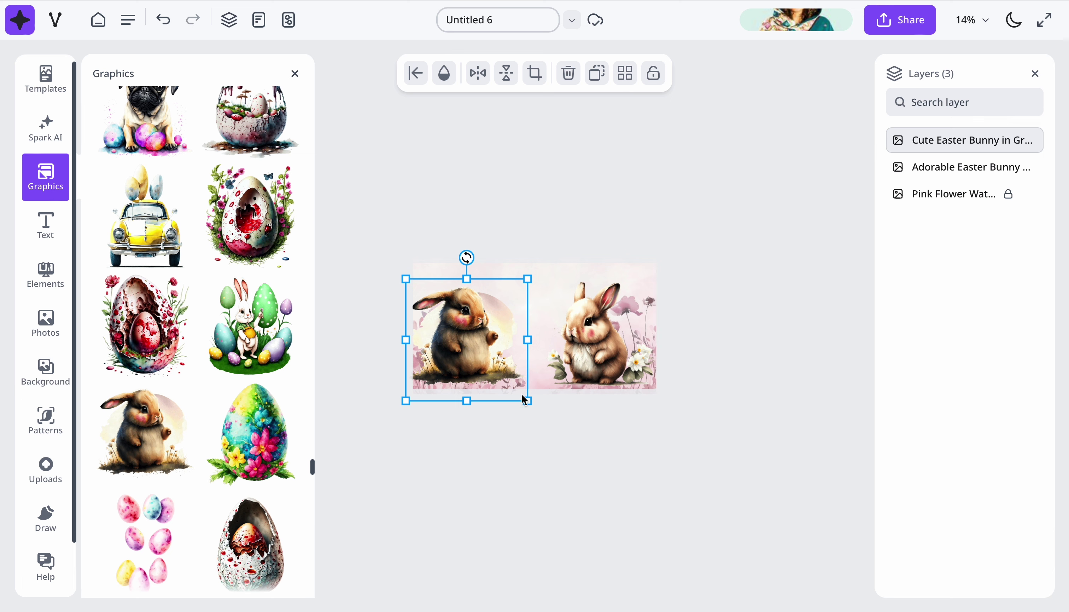
Step: Resize the brown bunny in the grass so it fits inside the left half of the mug design
{"action": "left_click_drag", "start_coordinate": [529, 402], "coordinate": [479, 351]}
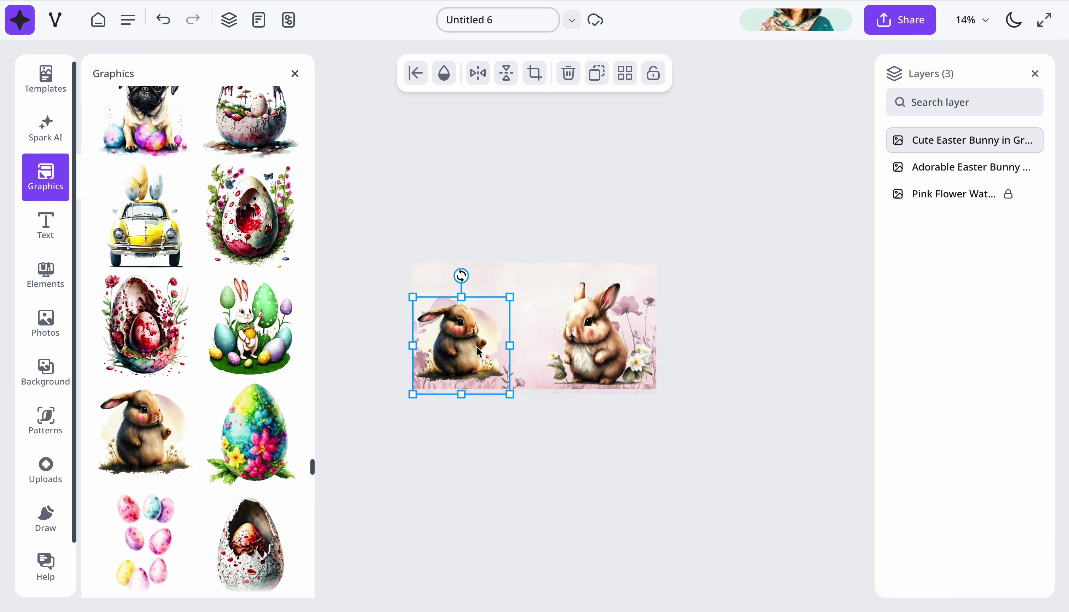
{"action": "left_click", "coordinate": [508, 294]}
{"action": "left_click", "coordinate": [510, 304]}
{"action": "left_click_drag", "start_coordinate": [511, 297], "coordinate": [527, 279]}
{"action": "left_click", "coordinate": [537, 400]}
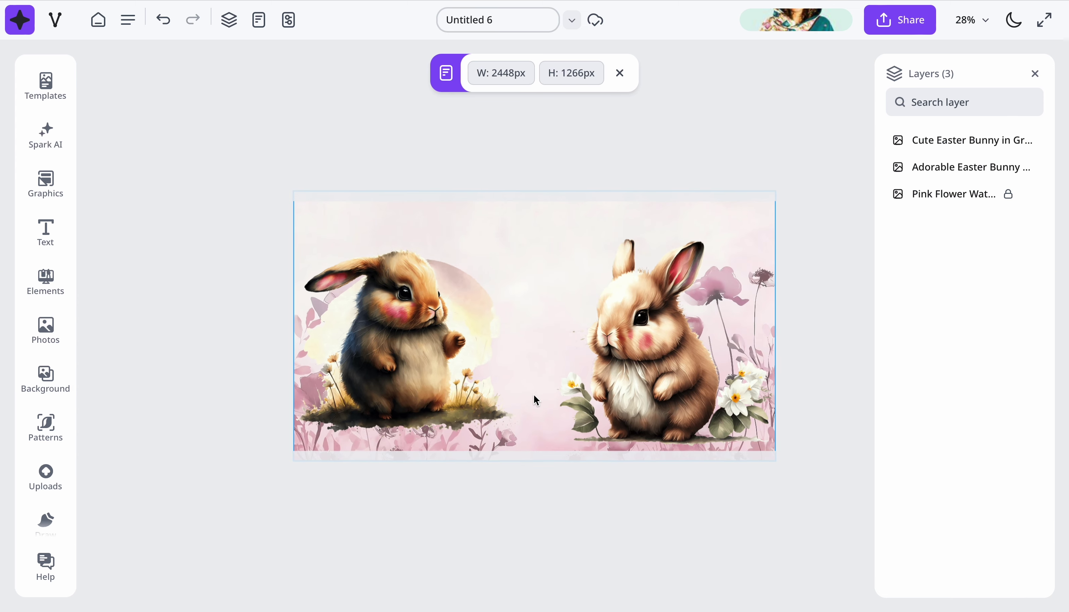
Step: Generate AI images from the prompt "Mushroom House with Bunny and eggs, watercolor" using the Watercolor style
{"action": "left_click", "coordinate": [57, 151]}
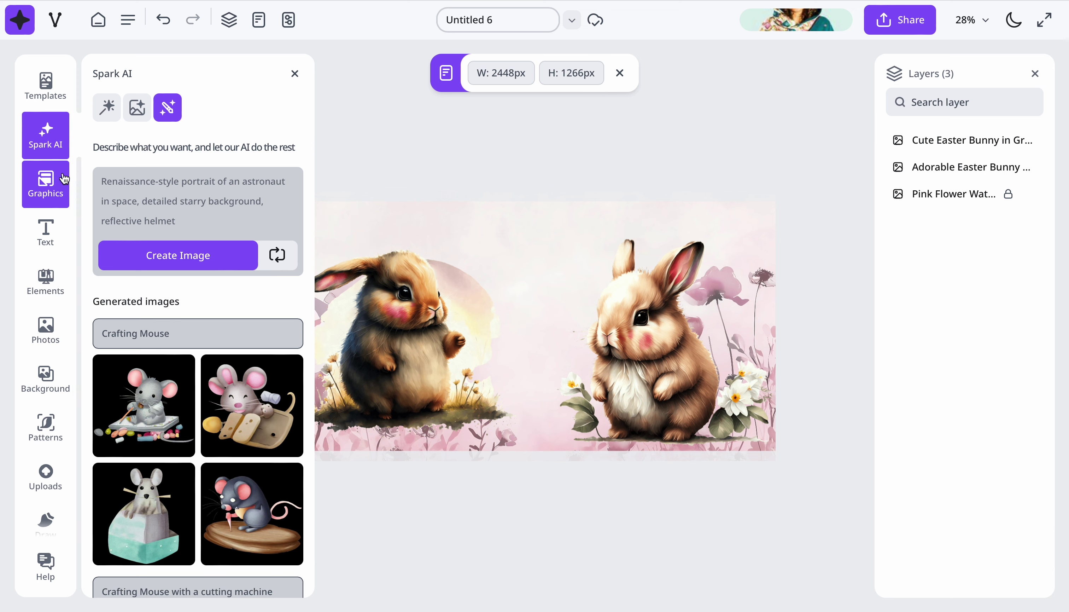
{"action": "left_click", "coordinate": [108, 109]}
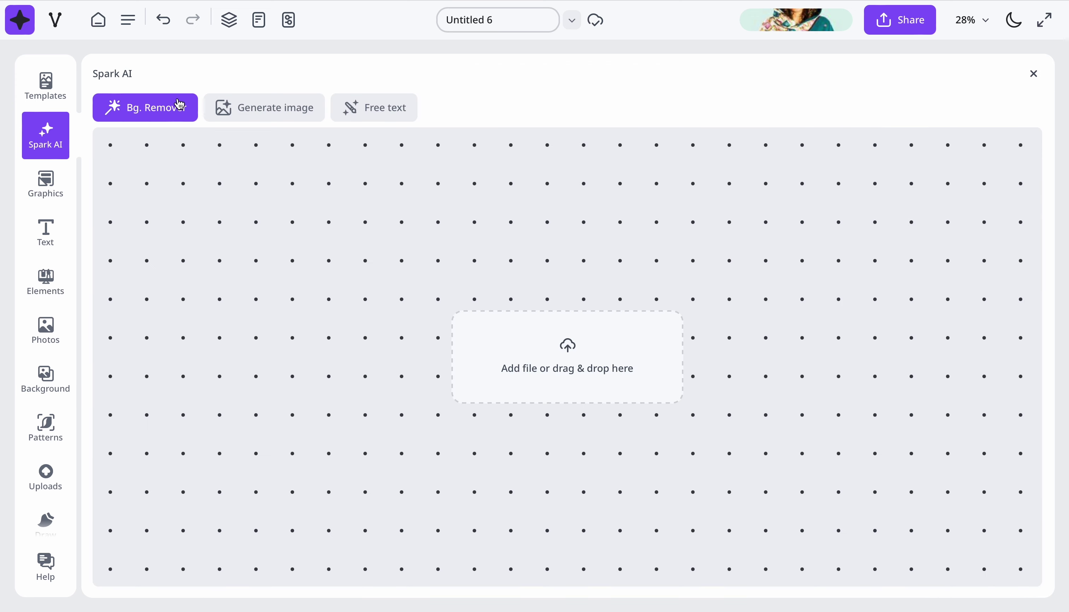
{"action": "left_click", "coordinate": [227, 108]}
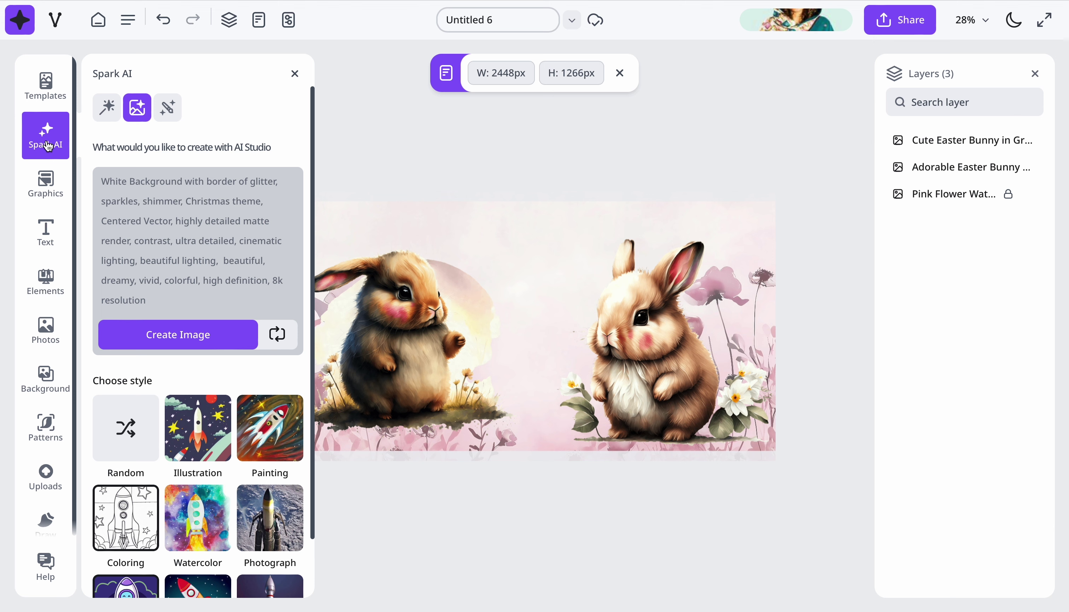
{"action": "key", "text": "ctrl+a"}
{"action": "type", "text": "M"}
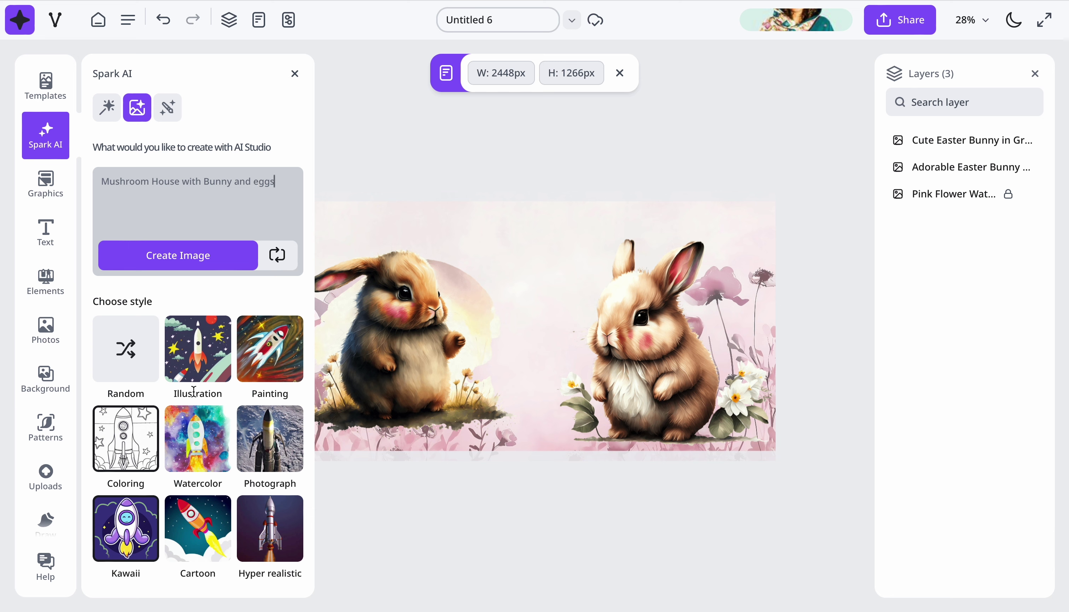
{"action": "left_click", "coordinate": [202, 432]}
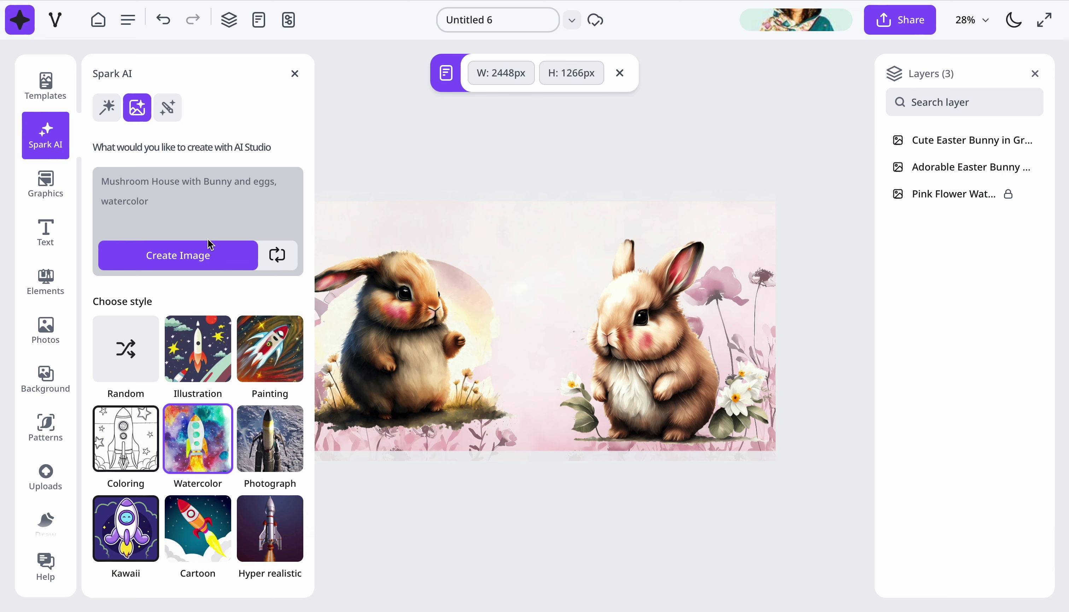
{"action": "left_click", "coordinate": [210, 254]}
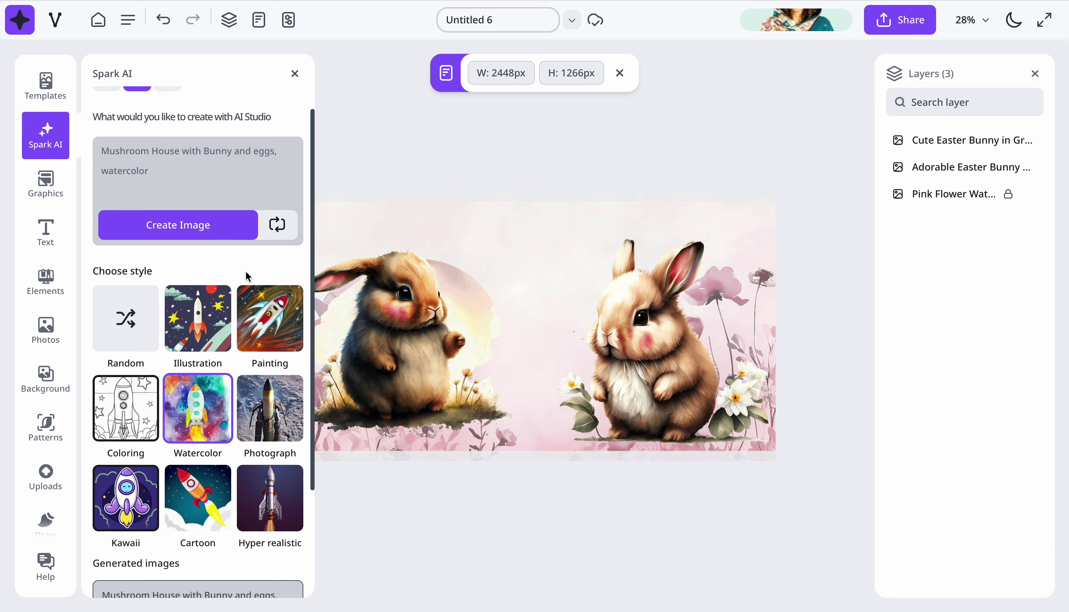
Step: Add the generated blue-door mushroom house image and enlarge it to cover the right half of the design
{"action": "scroll", "coordinate": [248, 276], "scroll_direction": "down", "scroll_amount": 4}
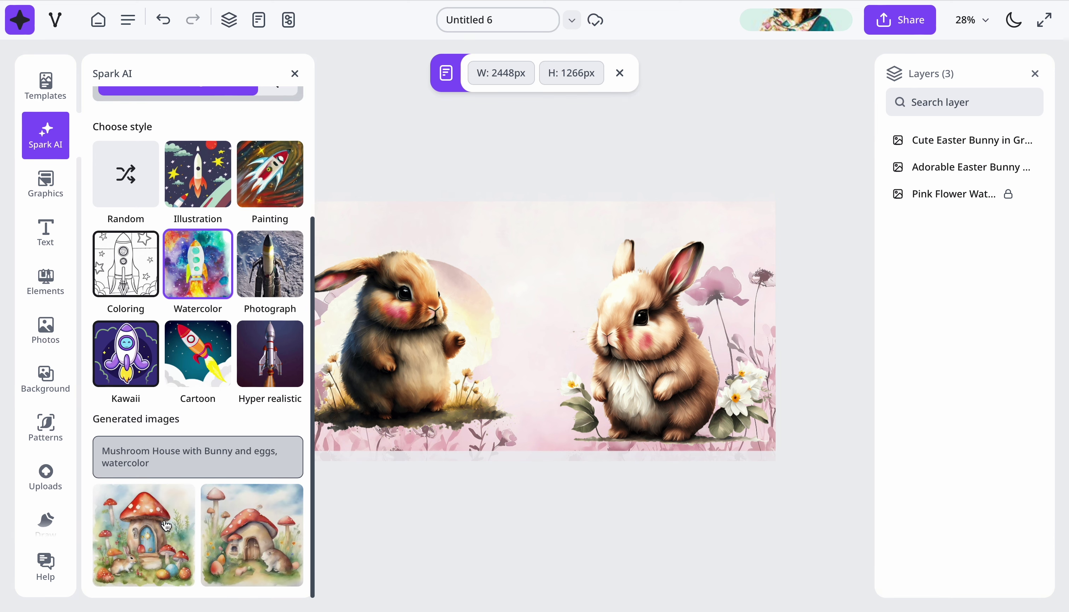
{"action": "left_click", "coordinate": [153, 563]}
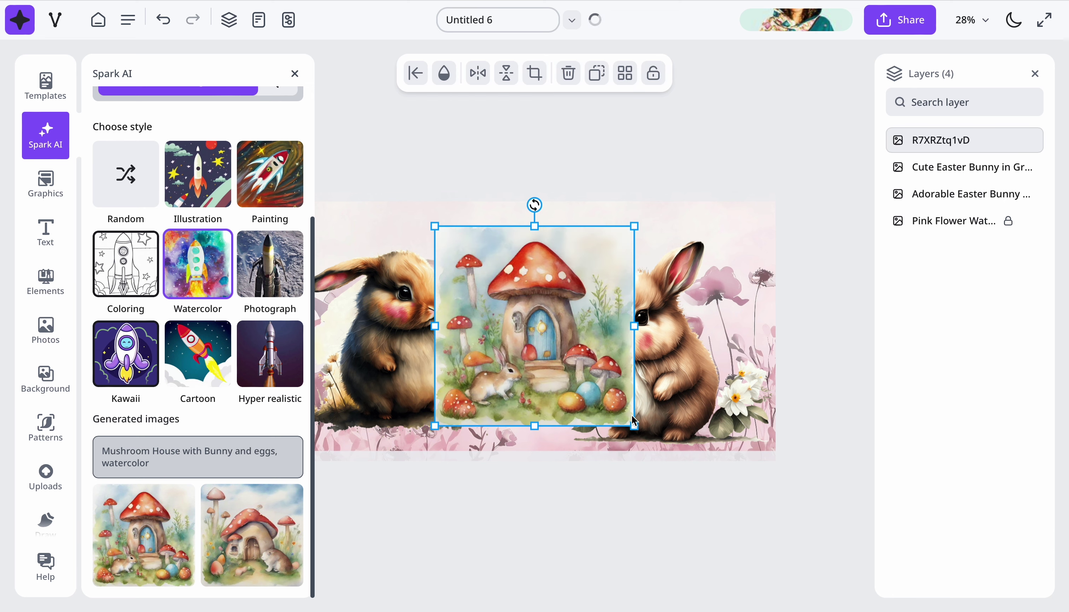
{"action": "left_click_drag", "start_coordinate": [635, 425], "coordinate": [728, 493]}
{"action": "left_click_drag", "start_coordinate": [633, 357], "coordinate": [698, 318]}
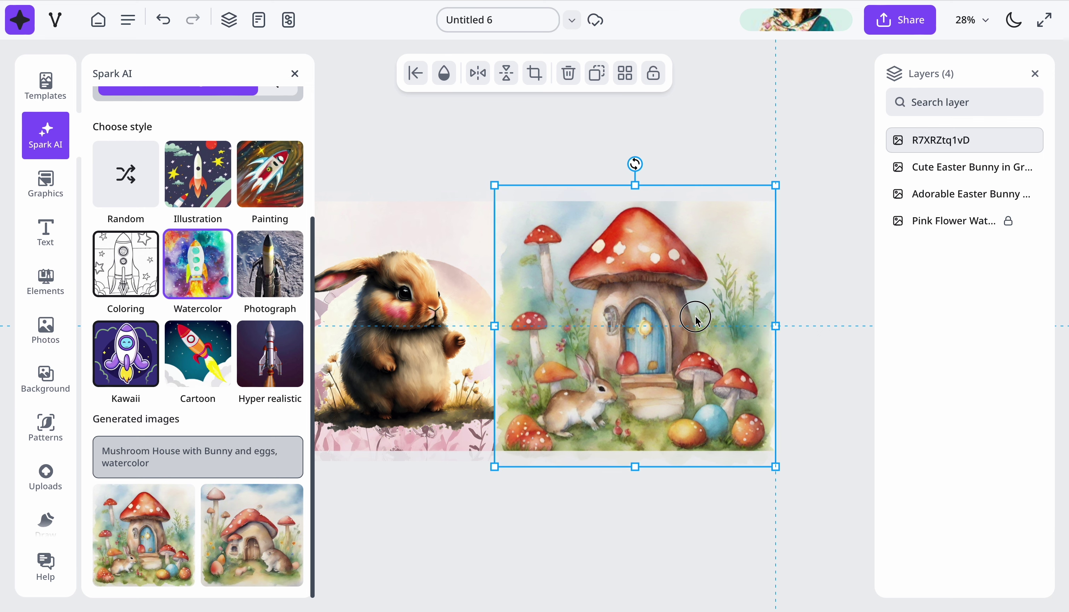
{"action": "left_click_drag", "start_coordinate": [696, 316], "coordinate": [695, 316]}
Step: Add the second generated mushroom house image and enlarge it over the left half of the design
{"action": "left_click", "coordinate": [263, 565]}
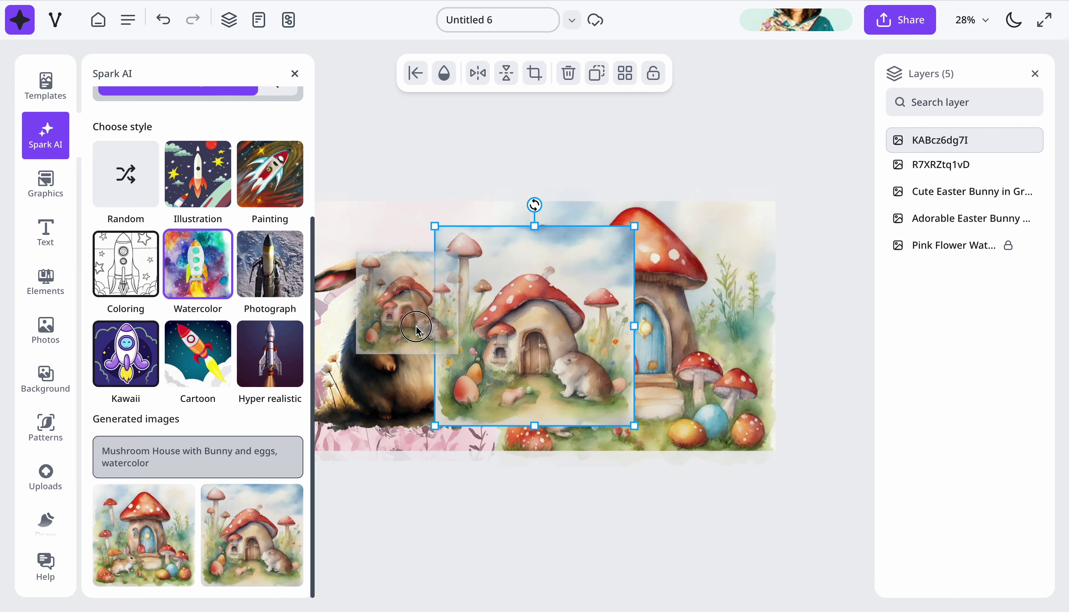
{"action": "left_click_drag", "start_coordinate": [634, 425], "coordinate": [472, 410]}
{"action": "left_click", "coordinate": [632, 444]}
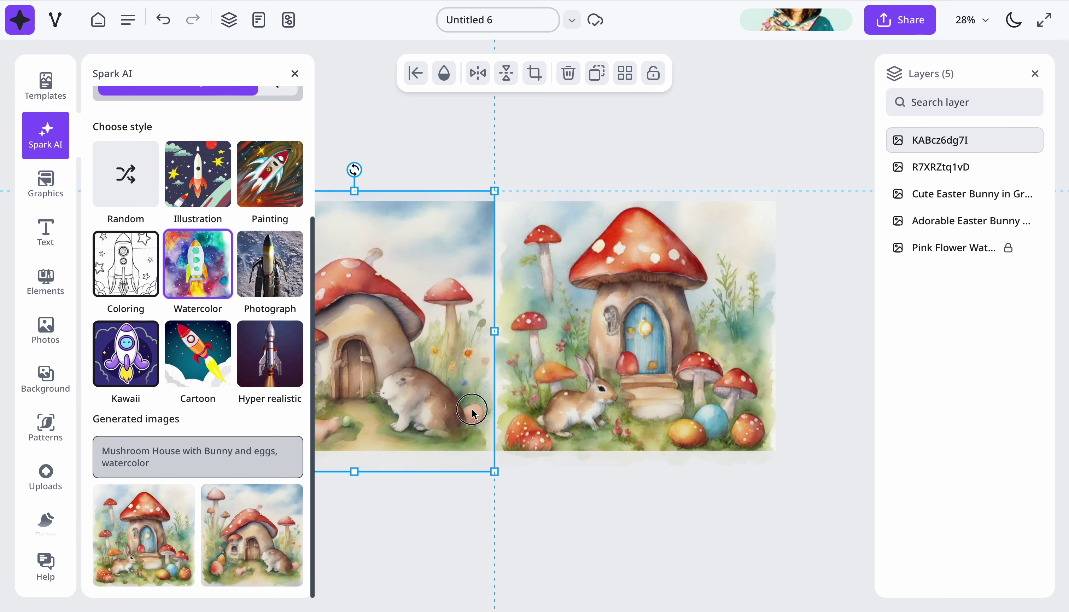
{"action": "left_click", "coordinate": [633, 506]}
{"action": "left_click", "coordinate": [295, 73]}
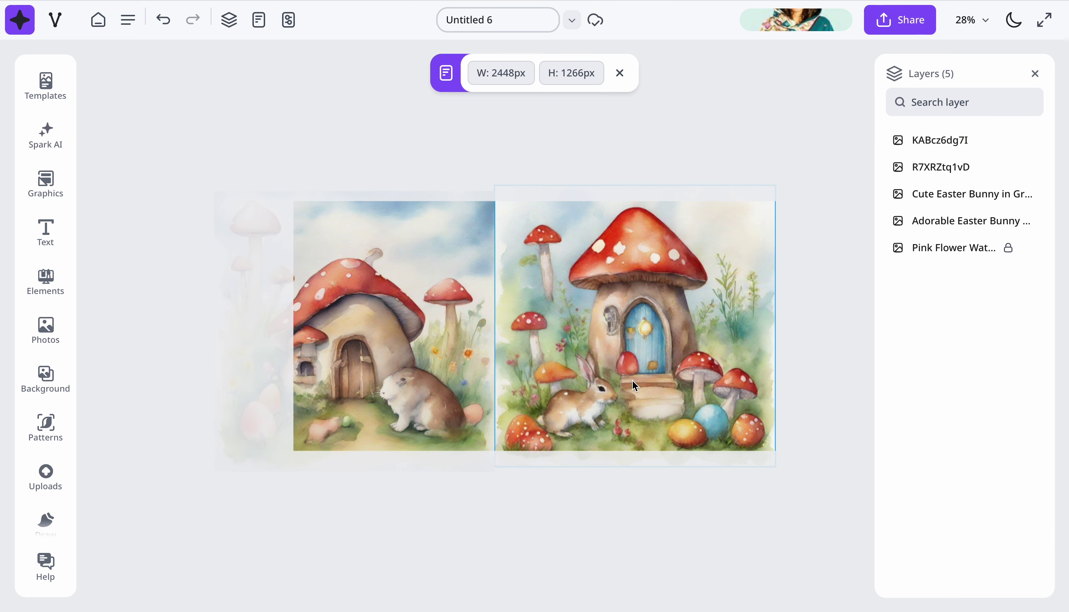
Step: Shift both mushroom house images to the right and slightly shrink the left one so they meet near the middle
{"action": "left_click", "coordinate": [615, 365]}
{"action": "left_click_drag", "start_coordinate": [614, 365], "coordinate": [639, 365]}
{"action": "left_click", "coordinate": [350, 355]}
{"action": "left_click_drag", "start_coordinate": [387, 317], "coordinate": [440, 323]}
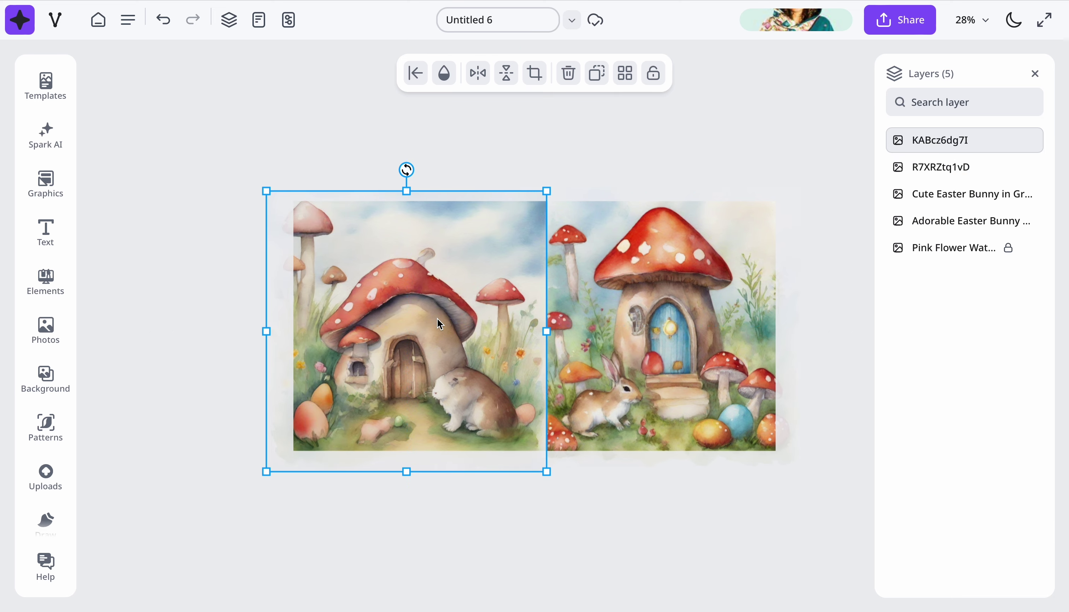
{"action": "left_click", "coordinate": [547, 189]}
{"action": "left_click_drag", "start_coordinate": [547, 189], "coordinate": [534, 205]}
{"action": "left_click_drag", "start_coordinate": [480, 257], "coordinate": [486, 250]}
{"action": "left_click", "coordinate": [711, 500]}
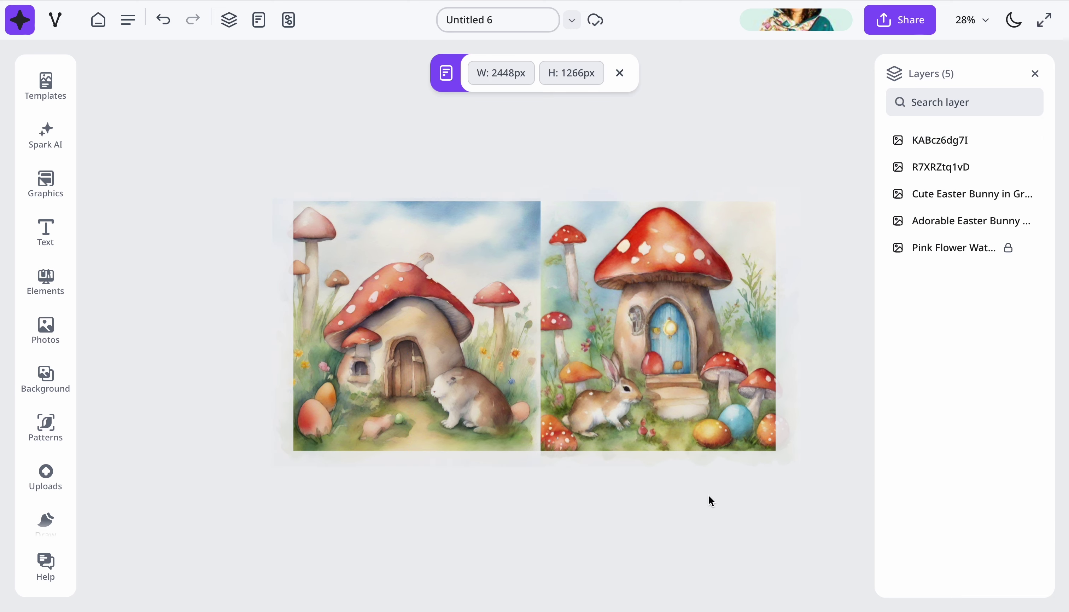
Step: Resize the blue-door mushroom house image from its inner lower corner, ending slightly smaller
{"action": "left_click", "coordinate": [675, 437]}
{"action": "left_click_drag", "start_coordinate": [518, 467], "coordinate": [508, 470]}
{"action": "left_click", "coordinate": [629, 515]}
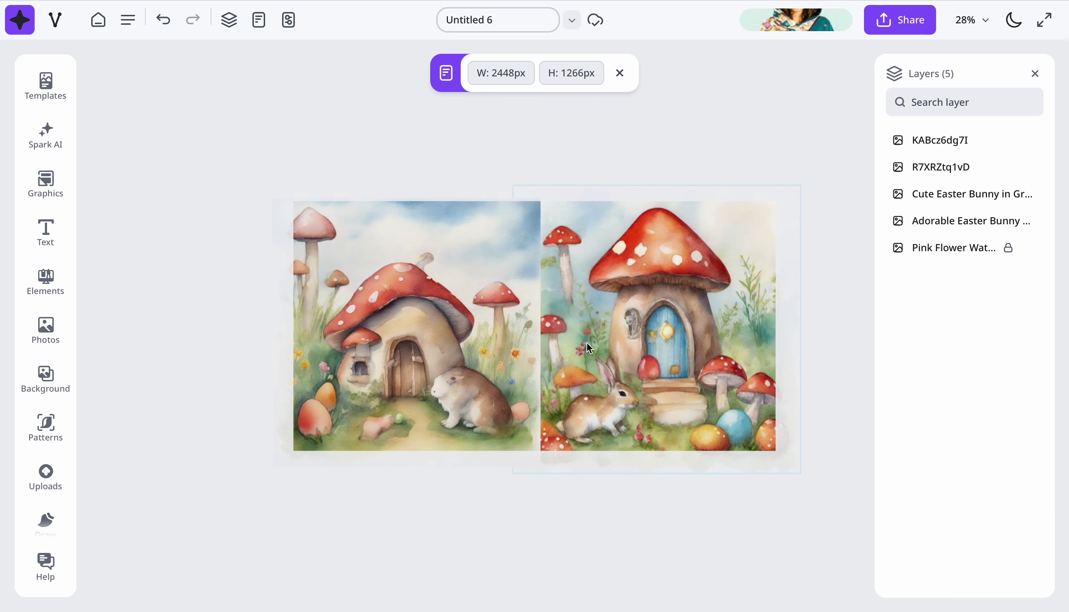
{"action": "left_click", "coordinate": [598, 428]}
{"action": "left_click_drag", "start_coordinate": [514, 472], "coordinate": [529, 463]}
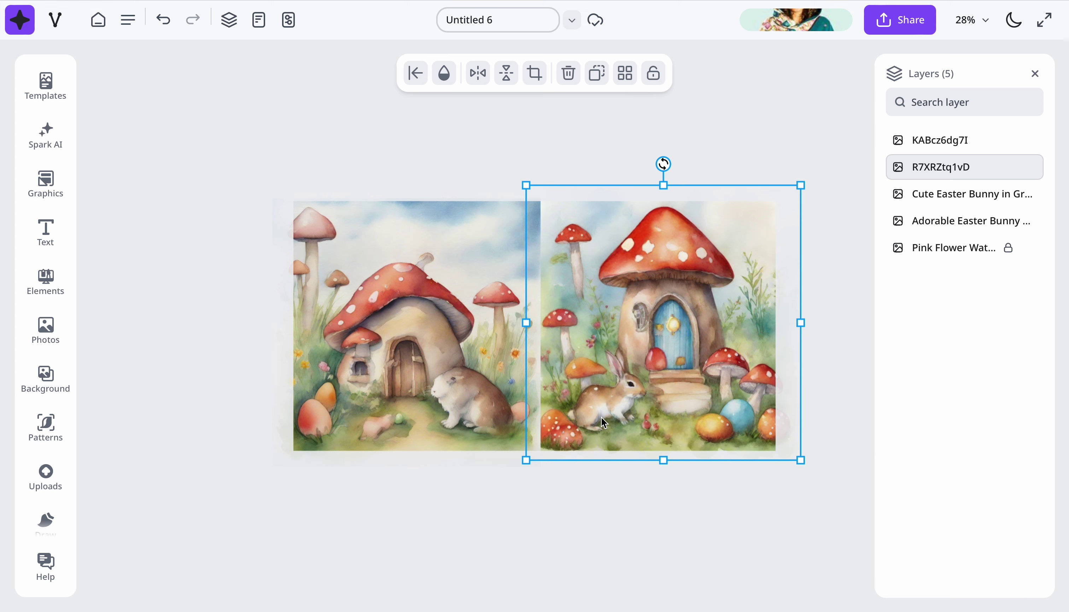
Step: Delete the left mushroom house image and move the blue-door one over the left half, beside the white-flower bunny
{"action": "left_click", "coordinate": [497, 390]}
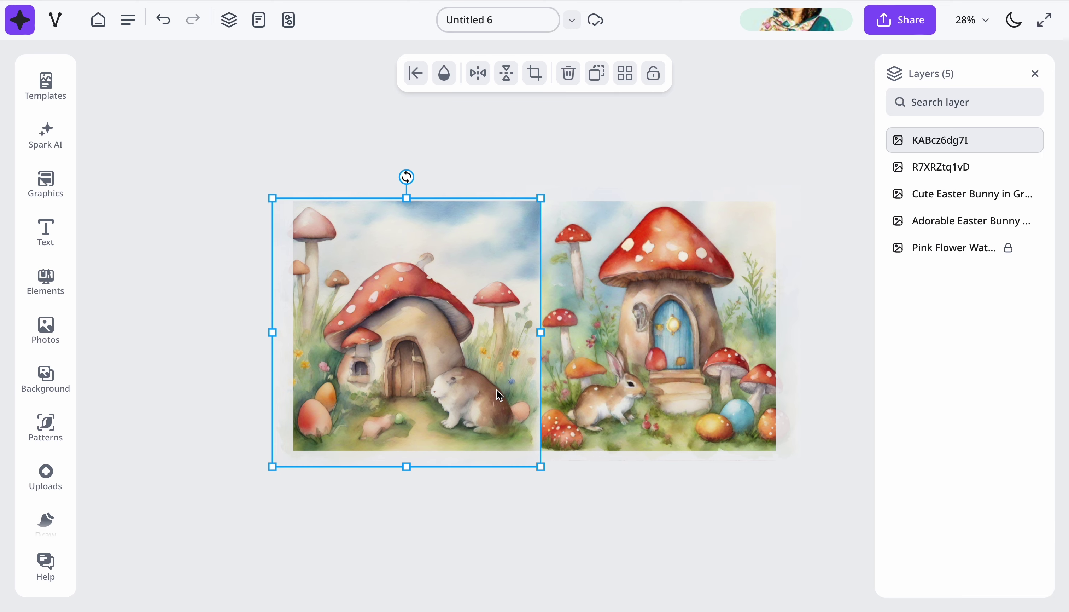
{"action": "key", "text": "Delete"}
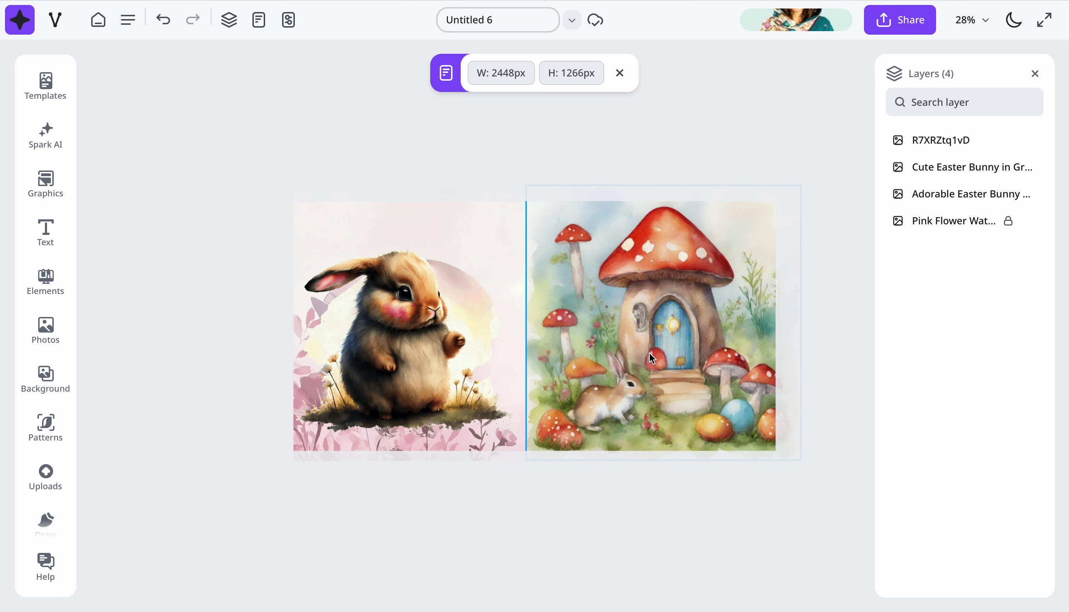
{"action": "left_click_drag", "start_coordinate": [652, 357], "coordinate": [414, 359]}
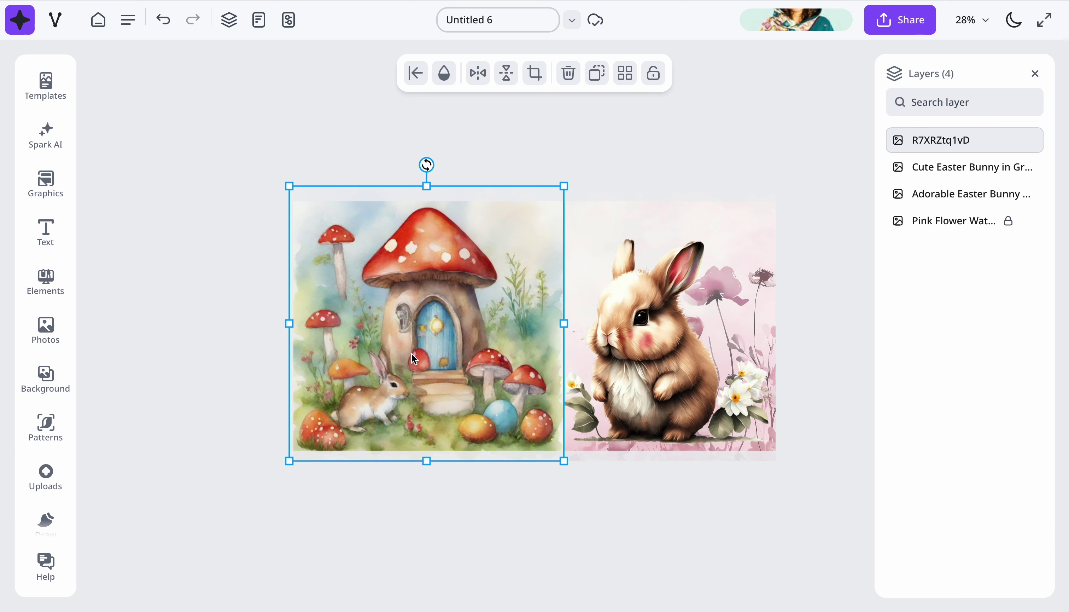
{"action": "left_click", "coordinate": [638, 450]}
{"action": "left_click", "coordinate": [651, 513]}
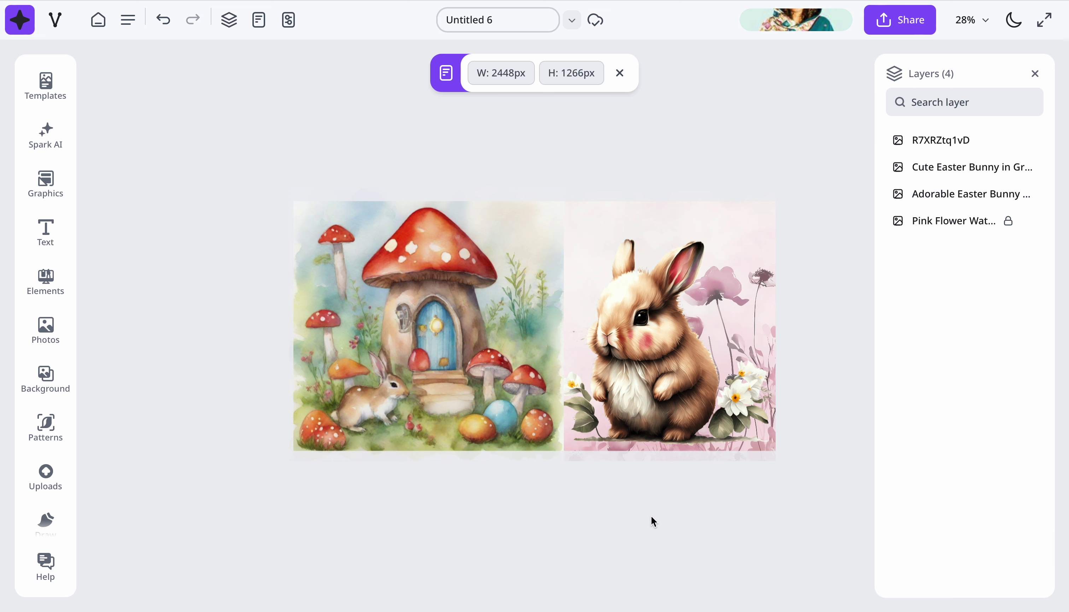
{"action": "key", "text": "ctrl+z"}
{"action": "left_click", "coordinate": [724, 576]}
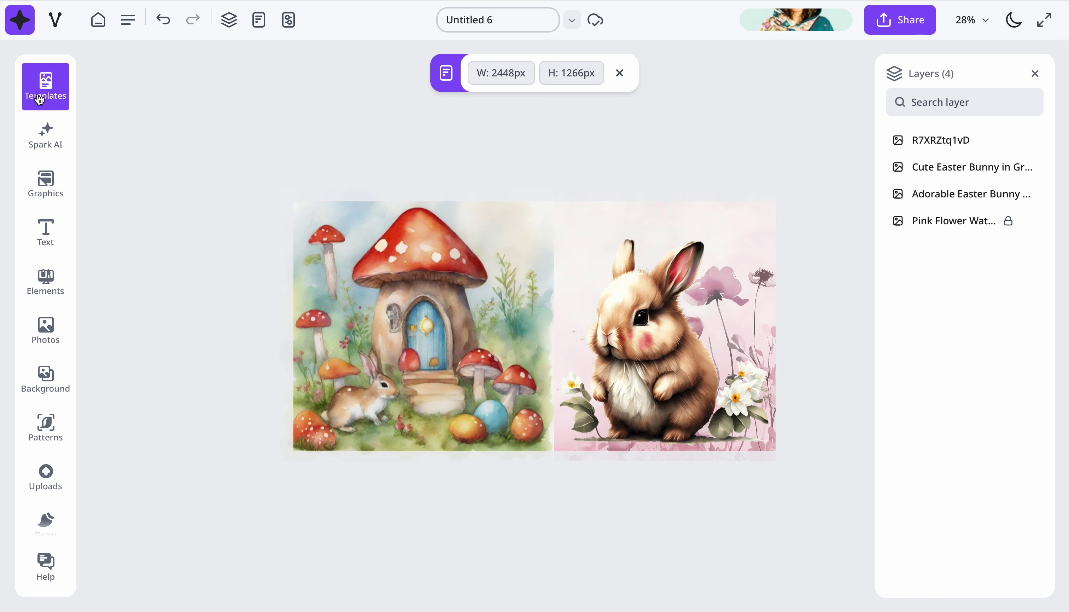
Step: Add the "Feelin' Foxy" text template to the design
{"action": "left_click", "coordinate": [42, 235]}
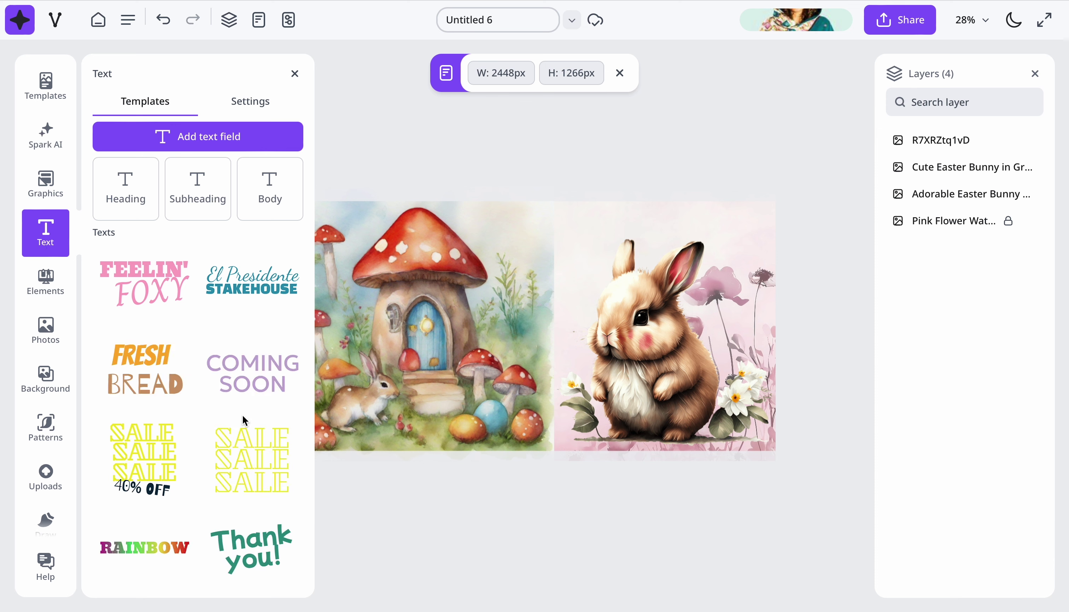
{"action": "scroll", "coordinate": [244, 420], "scroll_direction": "down", "scroll_amount": 2}
{"action": "scroll", "coordinate": [244, 420], "scroll_direction": "up", "scroll_amount": 2}
{"action": "left_click", "coordinate": [143, 287]}
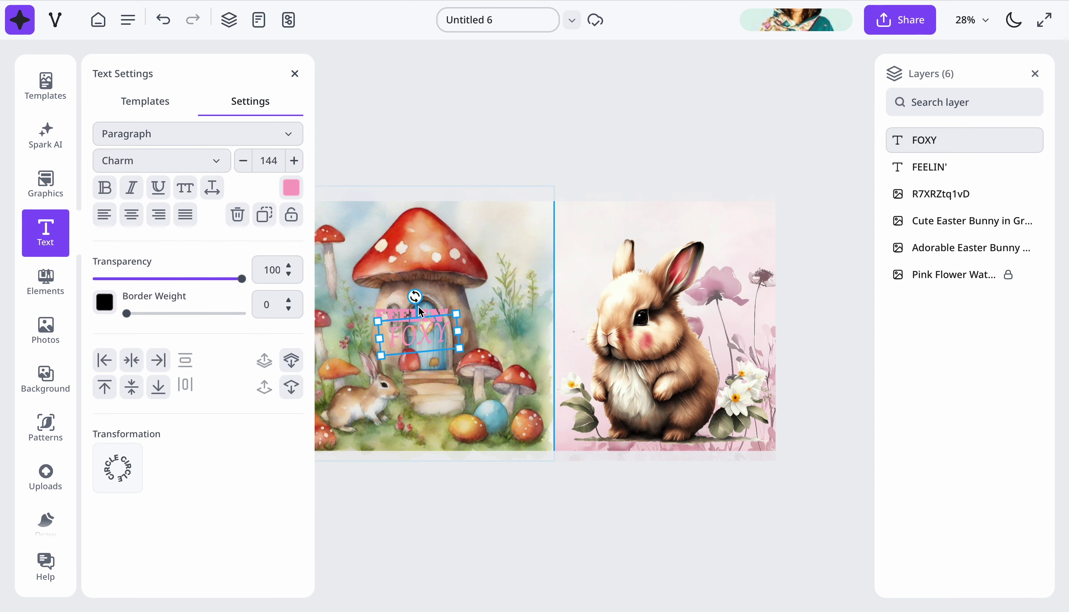
Step: Replace the template words with "Frohe" and "Ostern" and move both between the mushroom house and the bunny
{"action": "left_click", "coordinate": [419, 316]}
{"action": "double_click", "coordinate": [419, 316]}
{"action": "type", "text": "Frohe"}
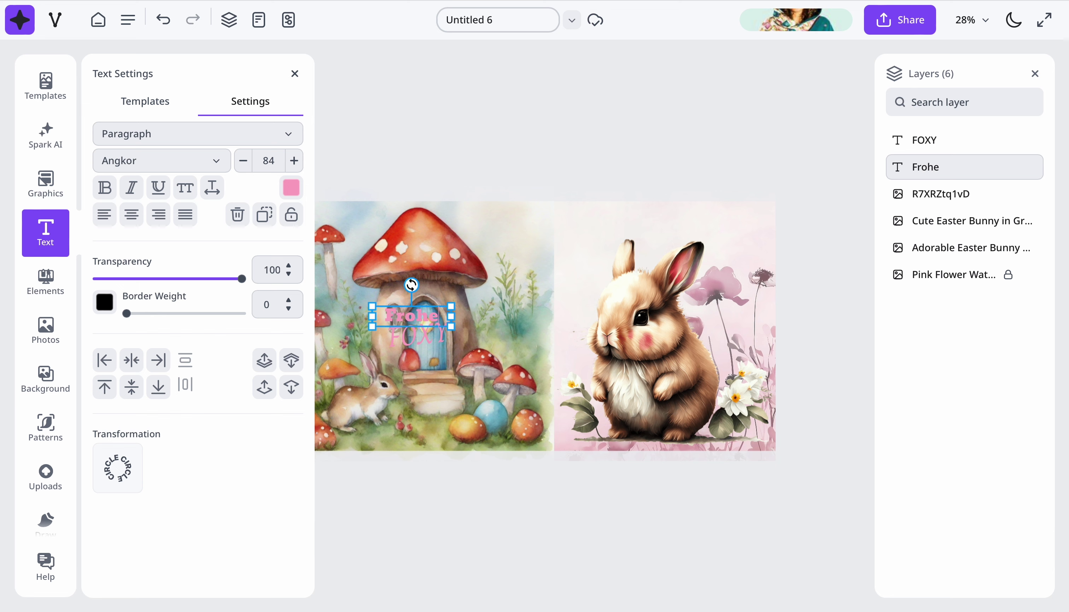
{"action": "left_click", "coordinate": [412, 334]}
{"action": "double_click", "coordinate": [411, 334]}
{"action": "type", "text": "Os"}
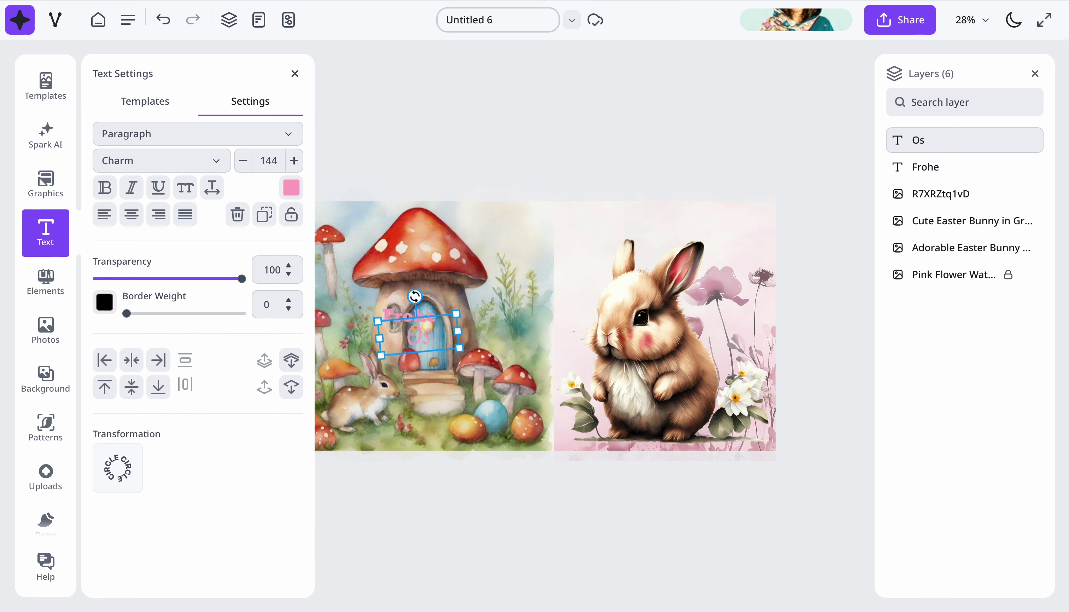
{"action": "type", "text": "tern"}
{"action": "left_click", "coordinate": [547, 508]}
{"action": "left_click_drag", "start_coordinate": [441, 333], "coordinate": [569, 291]}
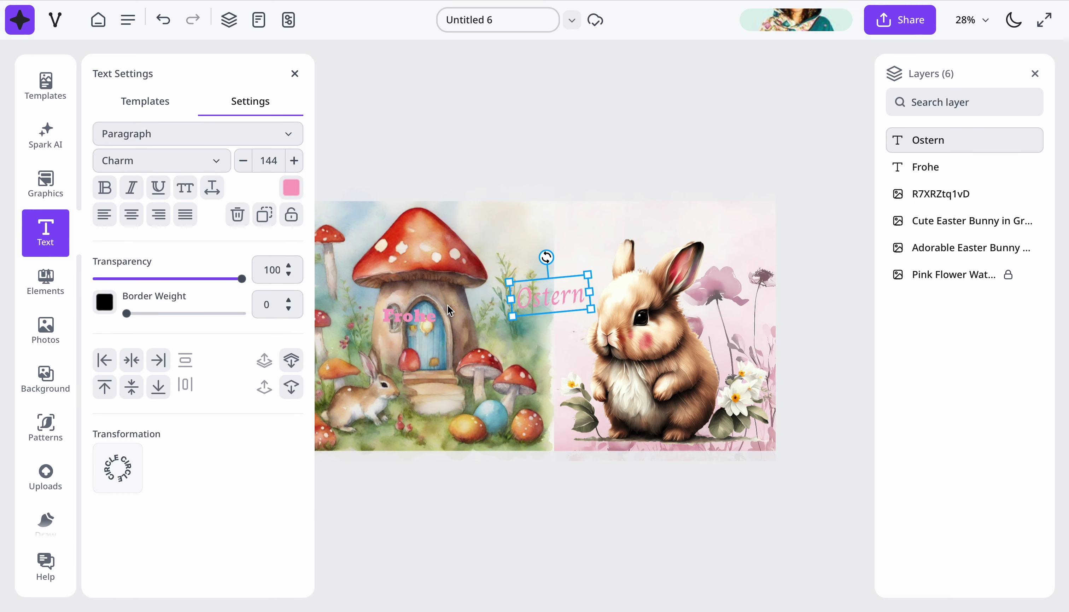
{"action": "left_click_drag", "start_coordinate": [430, 299], "coordinate": [556, 251]}
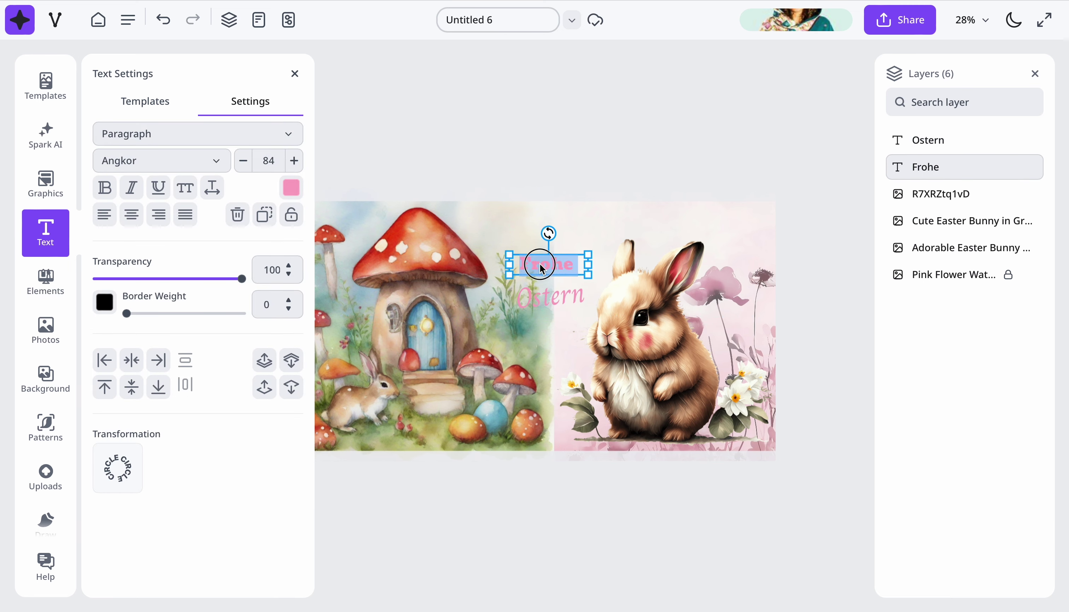
Step: Recolor the word "Frohe" dark magenta and enlarge it at the top middle of the design
{"action": "left_click", "coordinate": [291, 187]}
{"action": "left_click_drag", "start_coordinate": [296, 405], "coordinate": [335, 363]}
{"action": "left_click_drag", "start_coordinate": [309, 353], "coordinate": [335, 349]}
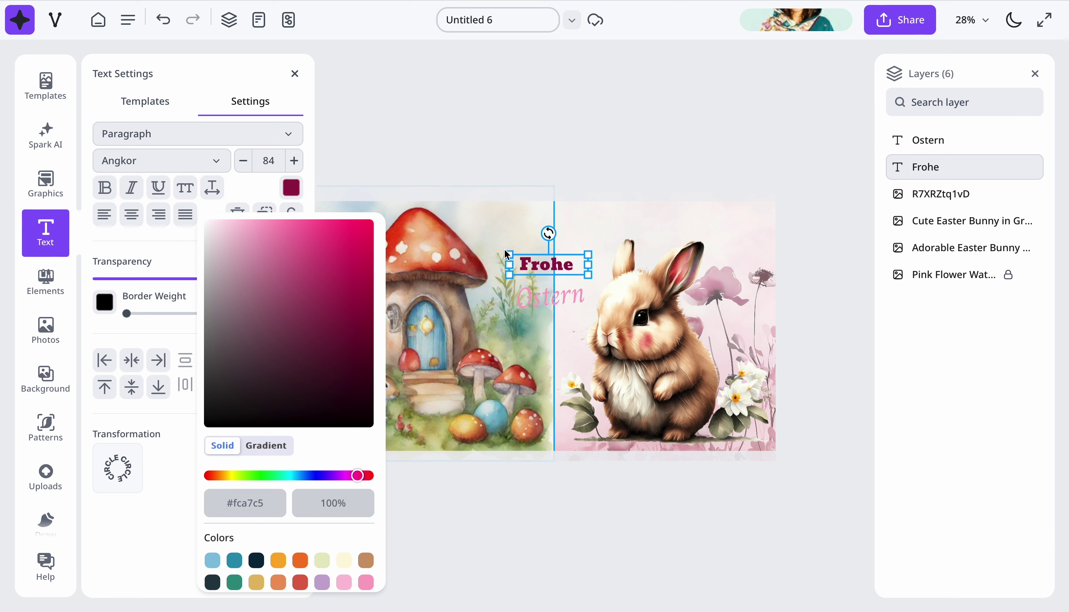
{"action": "left_click_drag", "start_coordinate": [508, 253], "coordinate": [562, 236]}
Step: Enlarge the word "Ostern" to font size 213 and place it directly under "Frohe"
{"action": "left_click", "coordinate": [549, 301]}
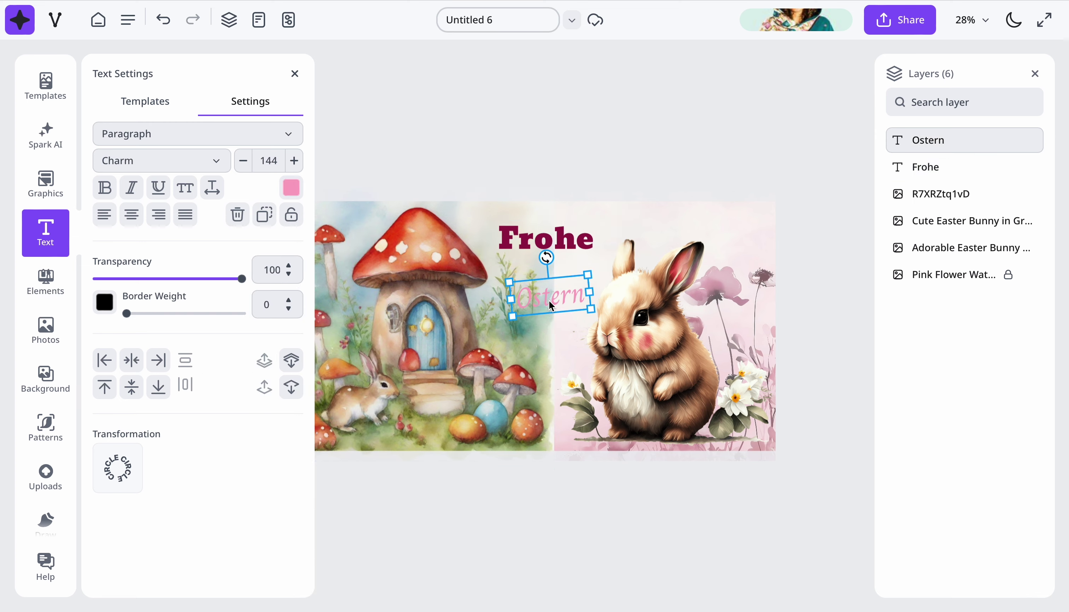
{"action": "left_click_drag", "start_coordinate": [587, 275], "coordinate": [575, 257]}
{"action": "left_click_drag", "start_coordinate": [467, 315], "coordinate": [536, 269]}
Step: Recolor the word "Ostern" dark blue
{"action": "double_click", "coordinate": [536, 270]}
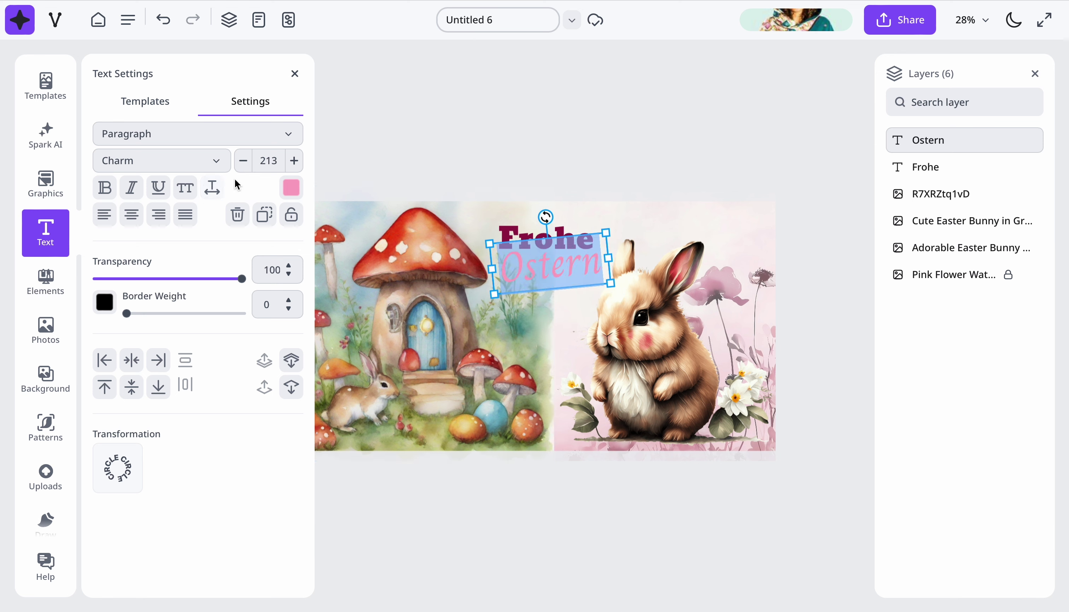
{"action": "left_click", "coordinate": [291, 187]}
{"action": "left_click", "coordinate": [294, 303]}
{"action": "left_click", "coordinate": [299, 262]}
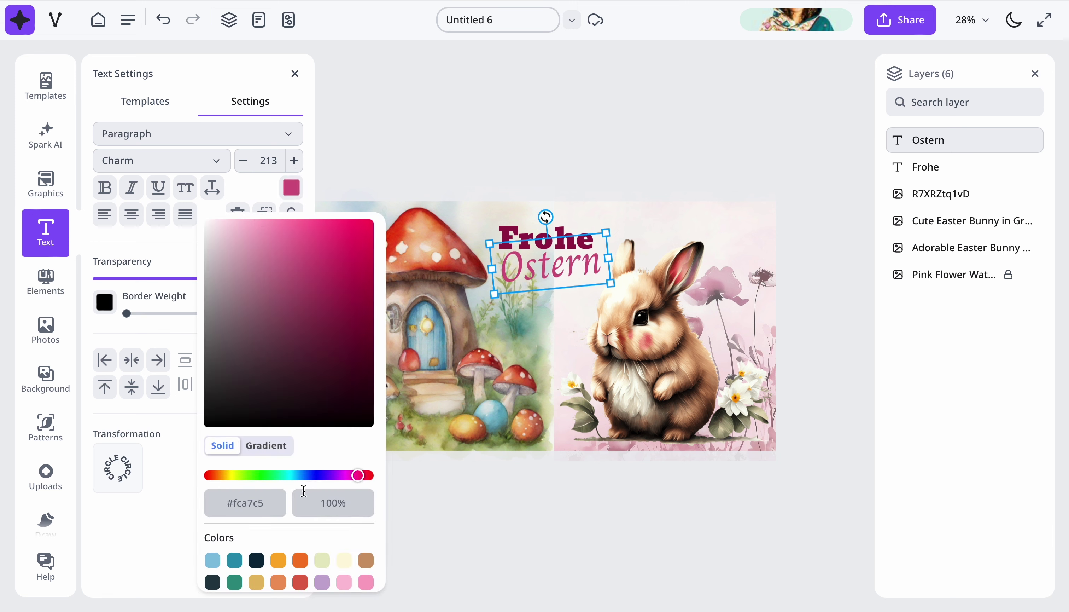
{"action": "left_click", "coordinate": [311, 475]}
{"action": "left_click", "coordinate": [314, 265]}
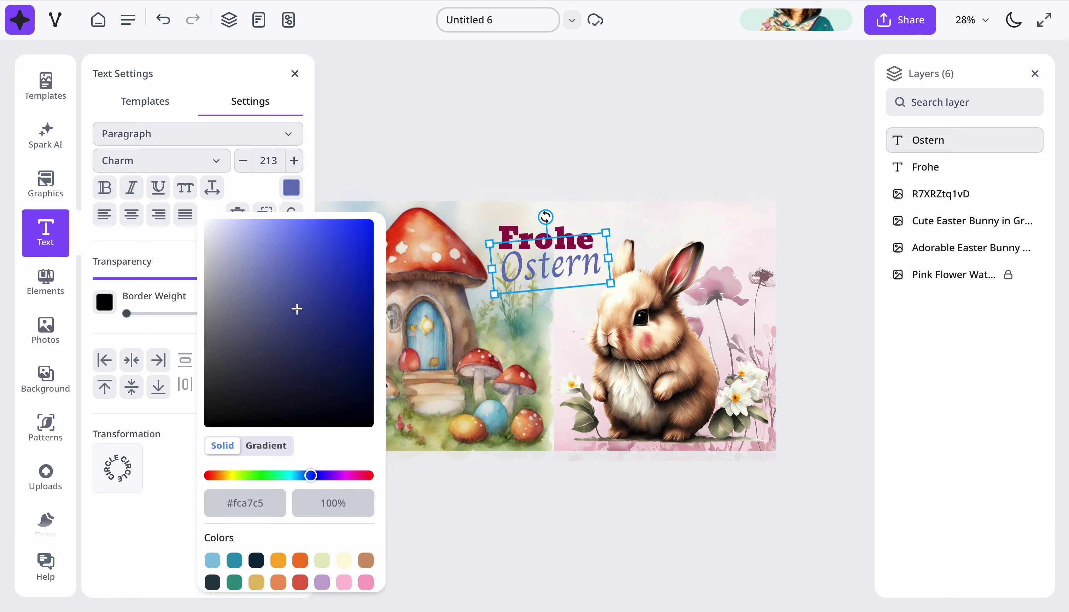
{"action": "left_click", "coordinate": [313, 327]}
{"action": "left_click", "coordinate": [312, 315]}
{"action": "left_click", "coordinate": [592, 511]}
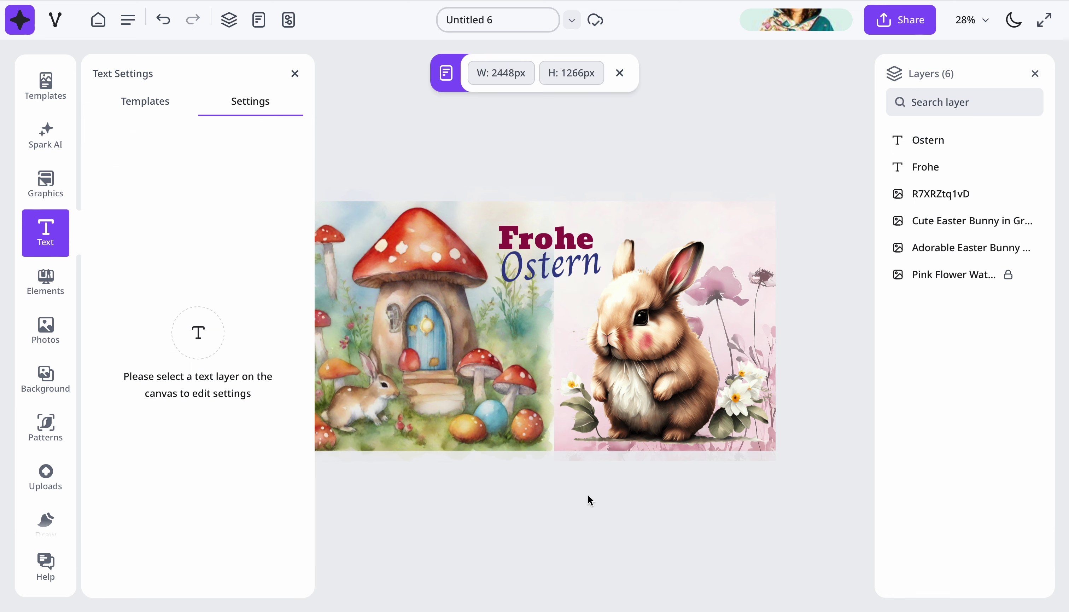
Step: Shift the word "Frohe" slightly left and "Ostern" slightly right on the mug design, and close the text settings
{"action": "left_click_drag", "start_coordinate": [569, 238], "coordinate": [559, 238]}
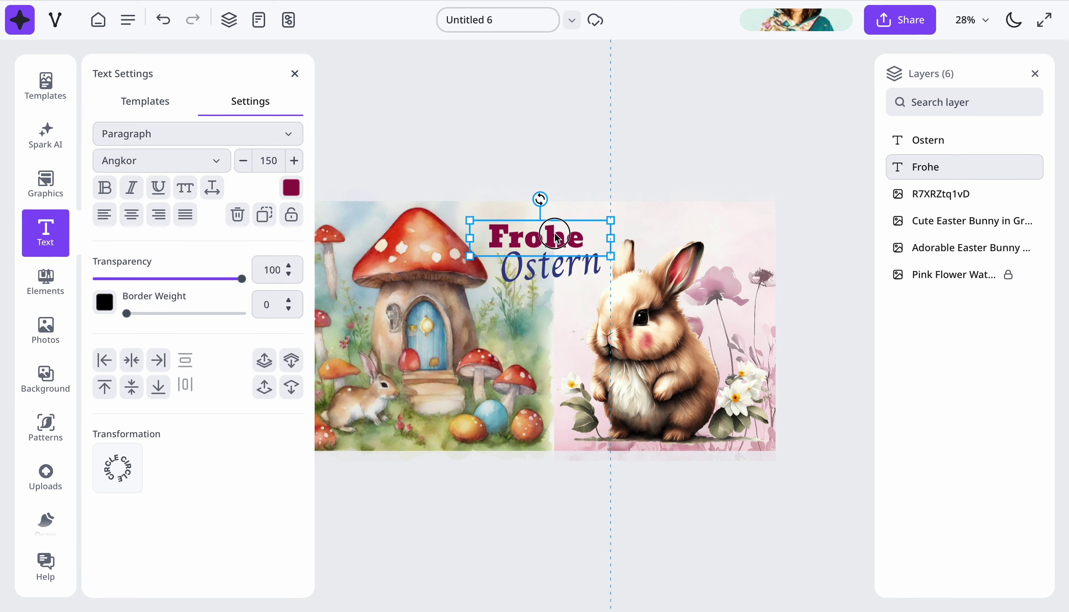
{"action": "left_click", "coordinate": [589, 332]}
{"action": "left_click", "coordinate": [623, 499]}
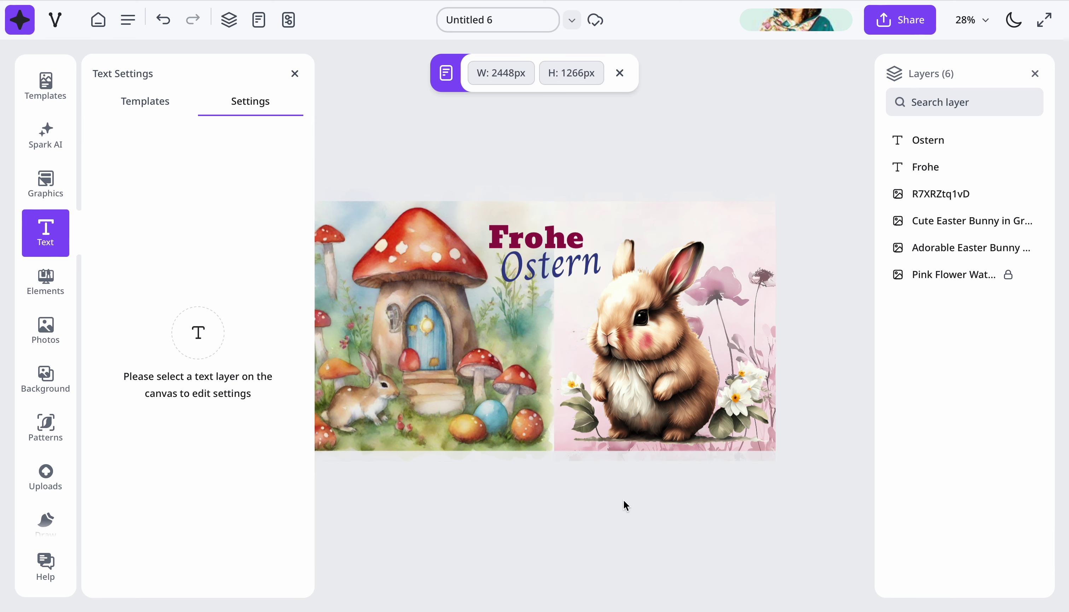
{"action": "left_click", "coordinate": [556, 274]}
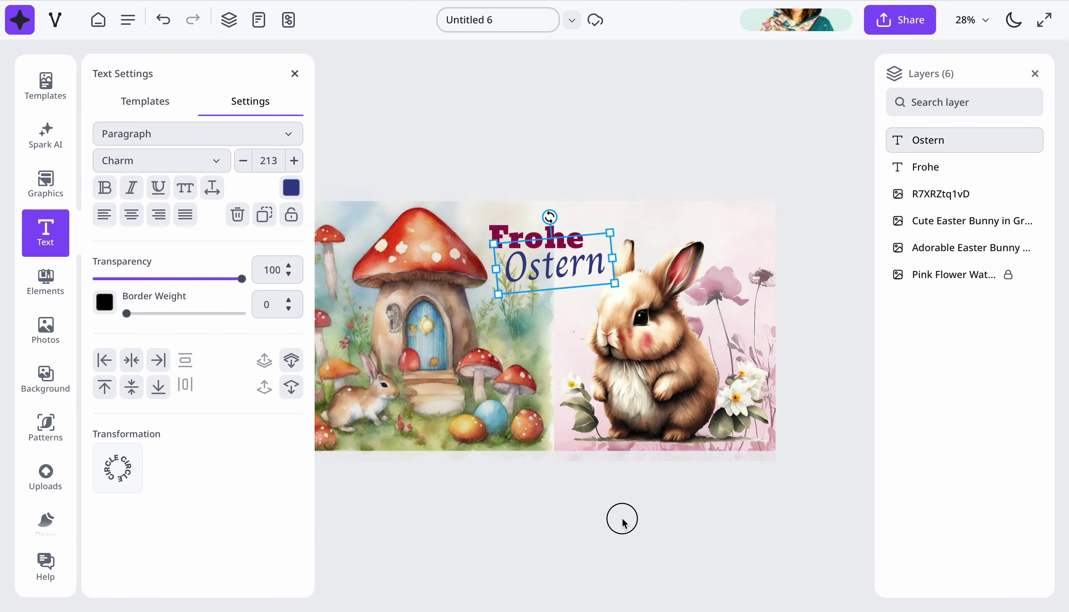
{"action": "left_click", "coordinate": [623, 507]}
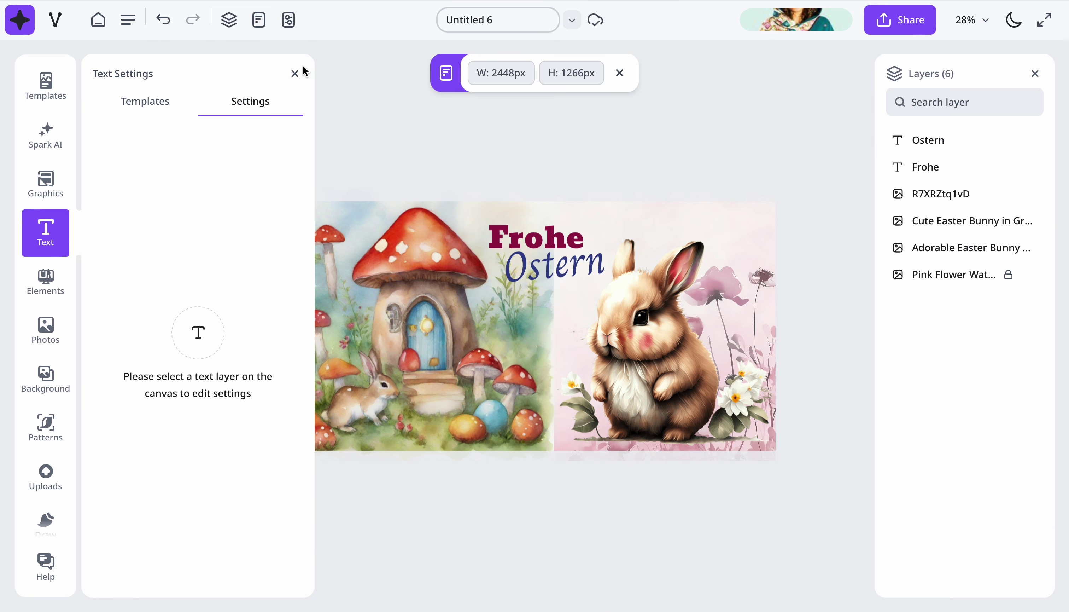
{"action": "left_click", "coordinate": [294, 74]}
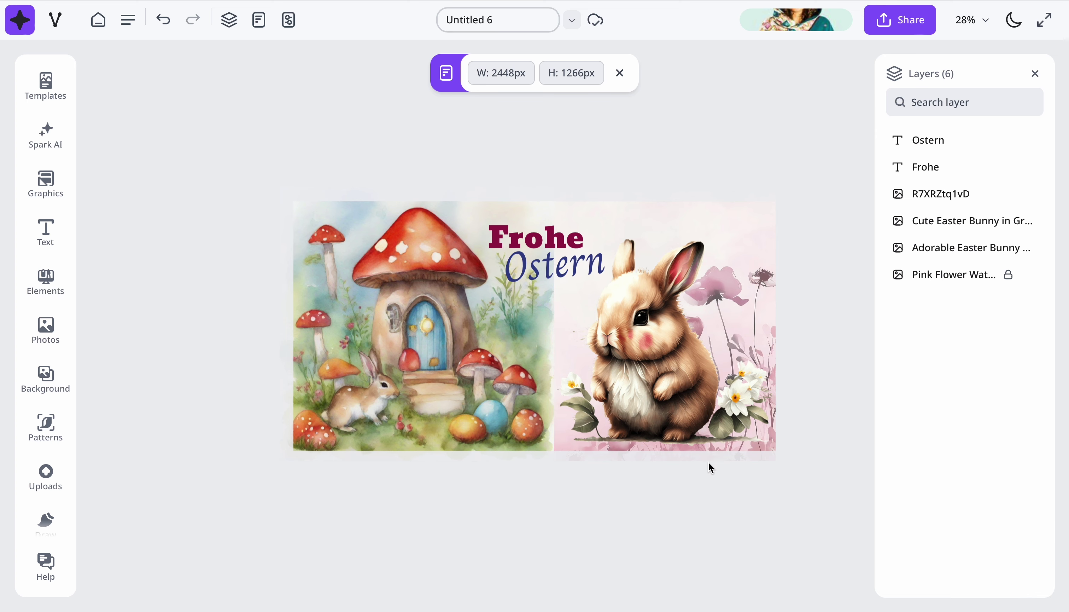
Step: Move the large Easter bunny graphic slightly to the right, away from the lettering
{"action": "left_click", "coordinate": [696, 420]}
{"action": "left_click_drag", "start_coordinate": [699, 416], "coordinate": [706, 414]}
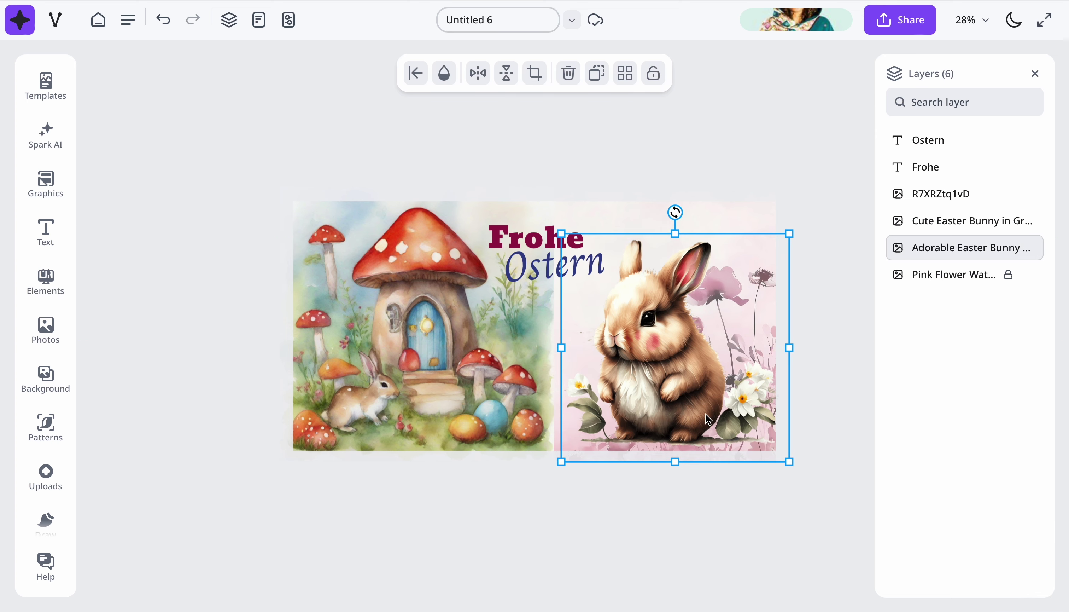
{"action": "left_click", "coordinate": [760, 526]}
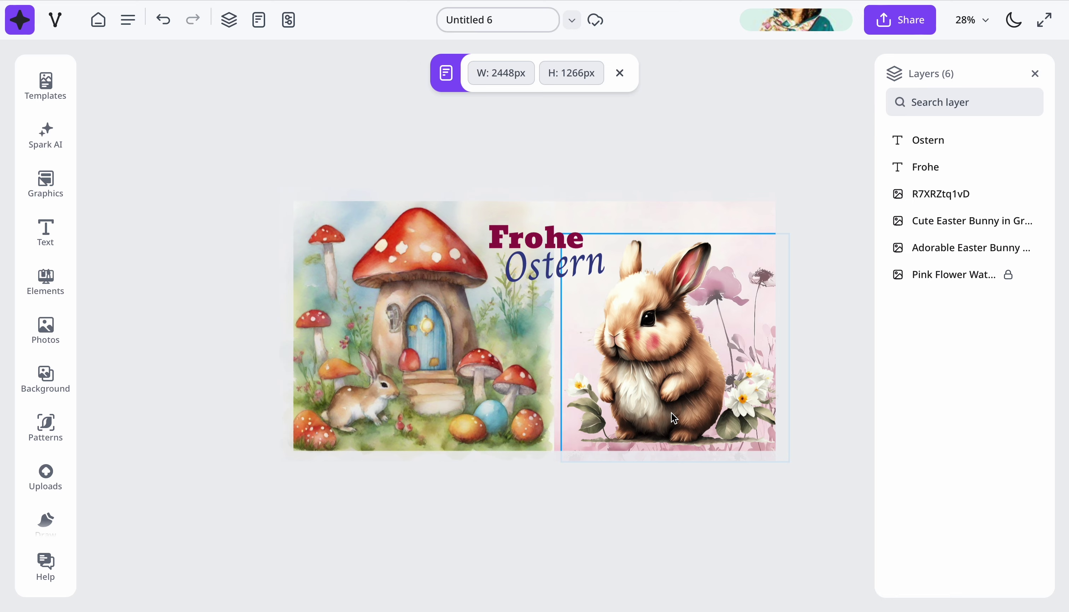
Step: Examine the design's download options, including horizontal flipping and the print PDF format, and leave the sharing dialogs
{"action": "left_click", "coordinate": [903, 28]}
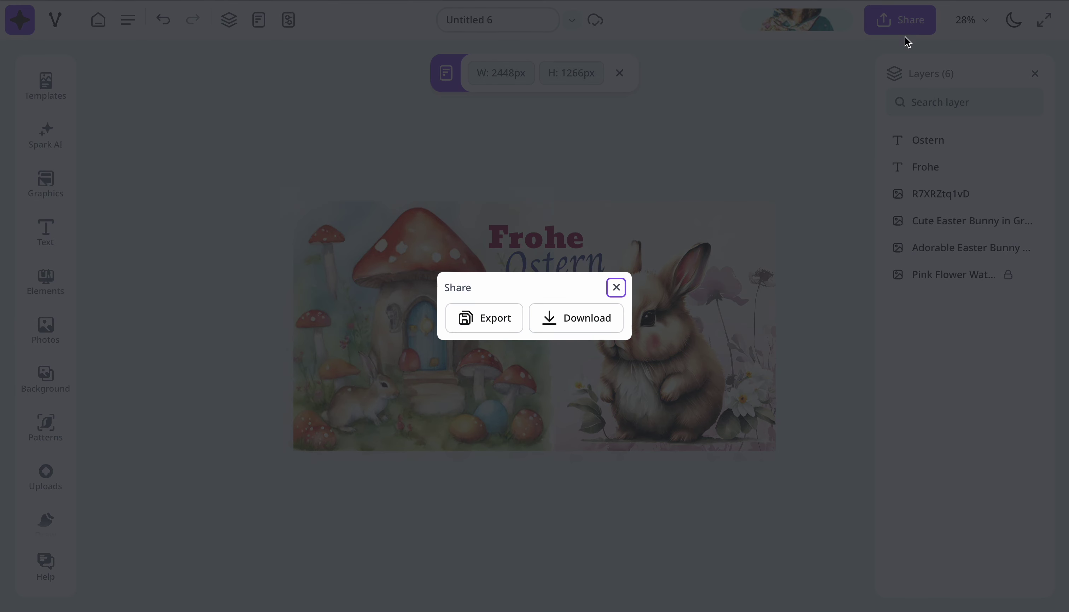
{"action": "left_click", "coordinate": [589, 317]}
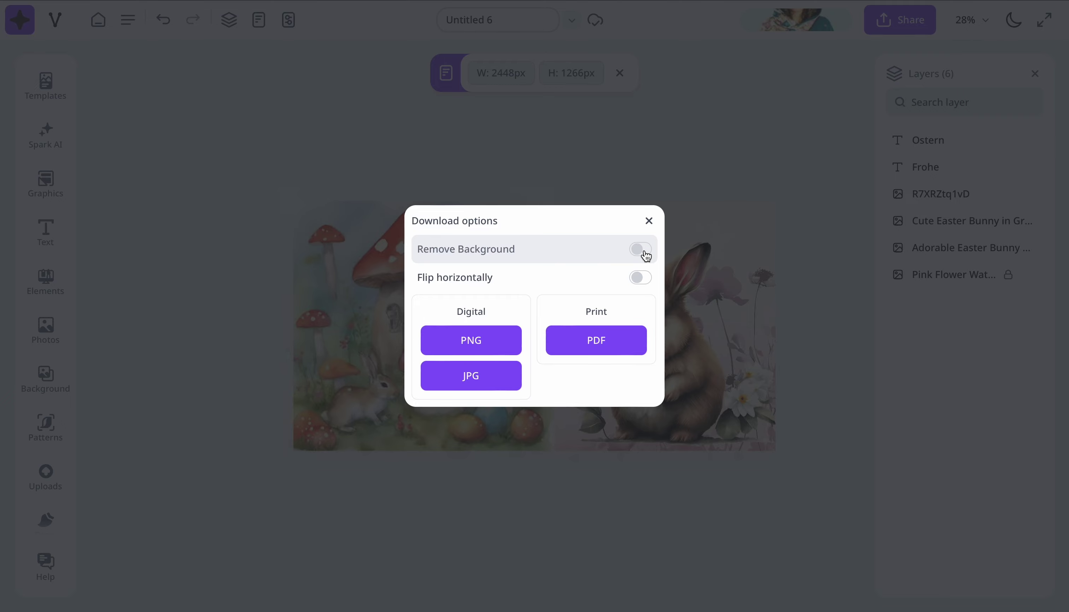
{"action": "left_click", "coordinate": [641, 280]}
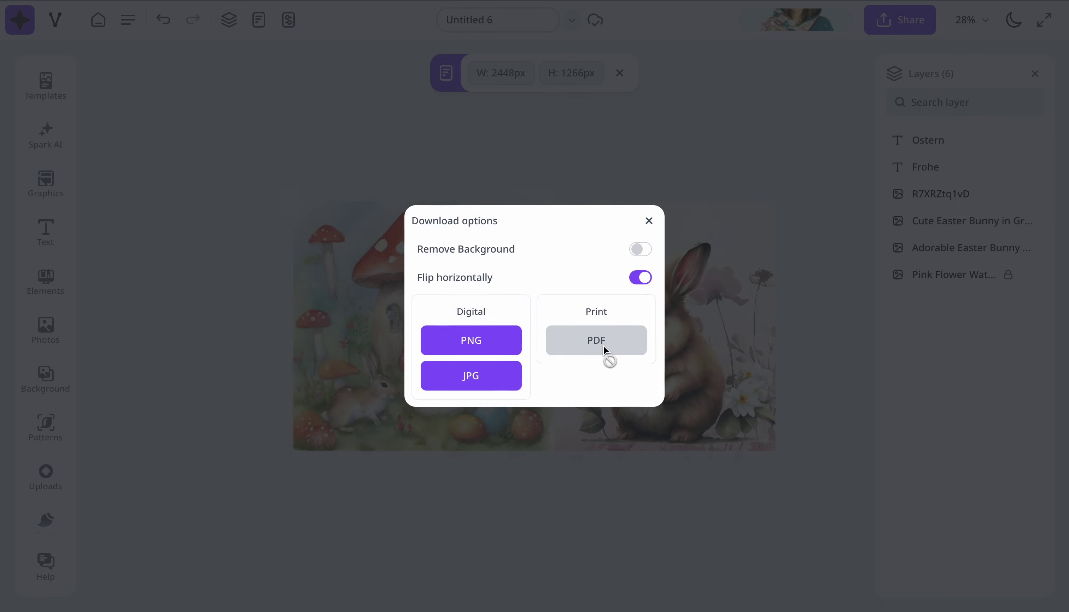
{"action": "left_click", "coordinate": [641, 281]}
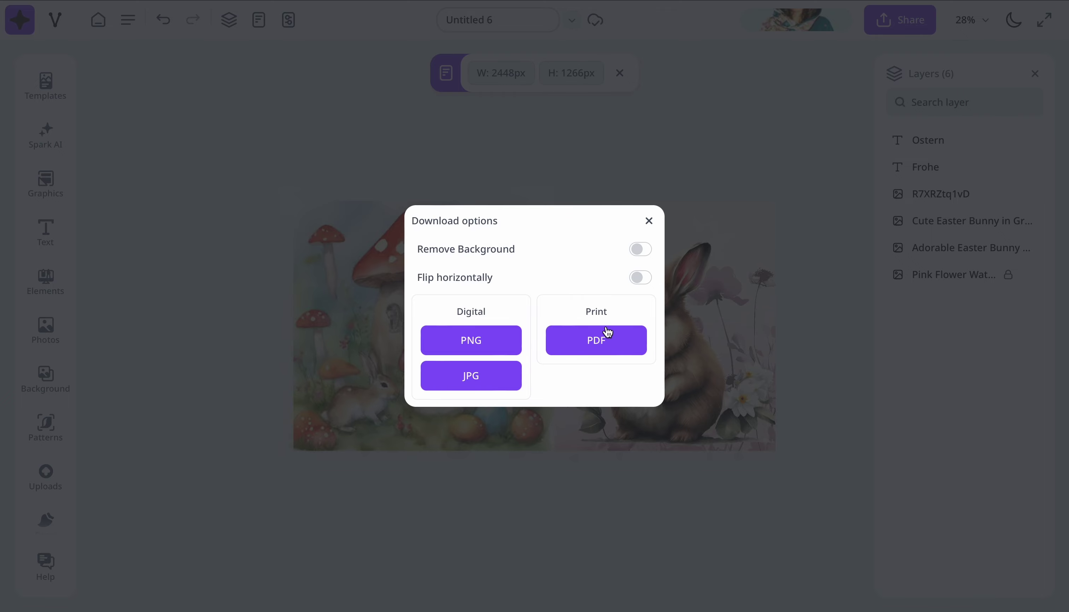
{"action": "left_click", "coordinate": [600, 344]}
{"action": "left_click", "coordinate": [650, 222]}
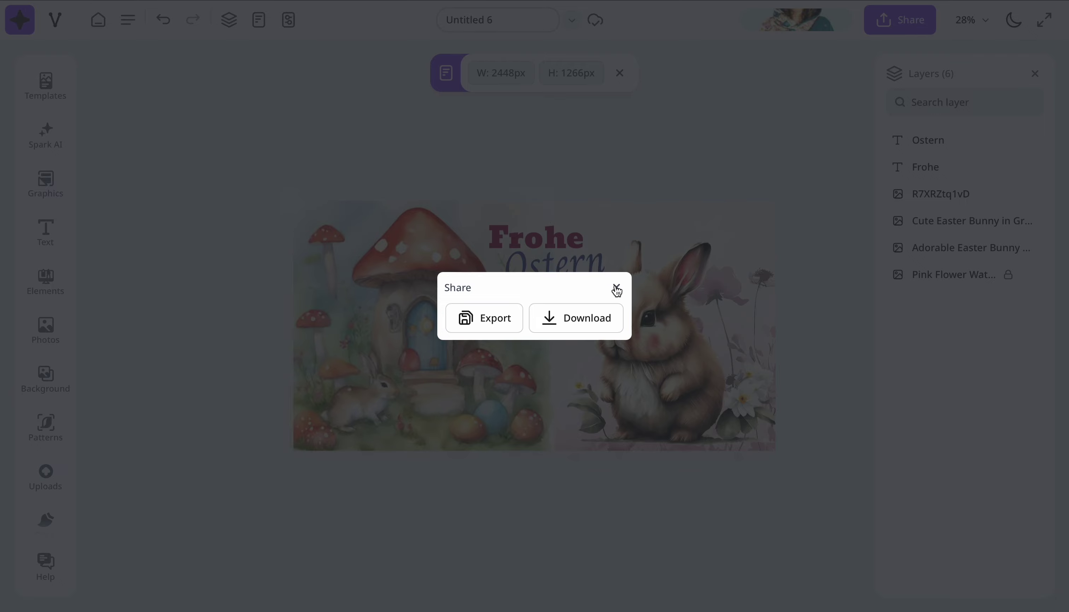
{"action": "left_click", "coordinate": [617, 290]}
Step: Rename the untitled design, starting its new name with "Frohe"
{"action": "left_click", "coordinate": [496, 15]}
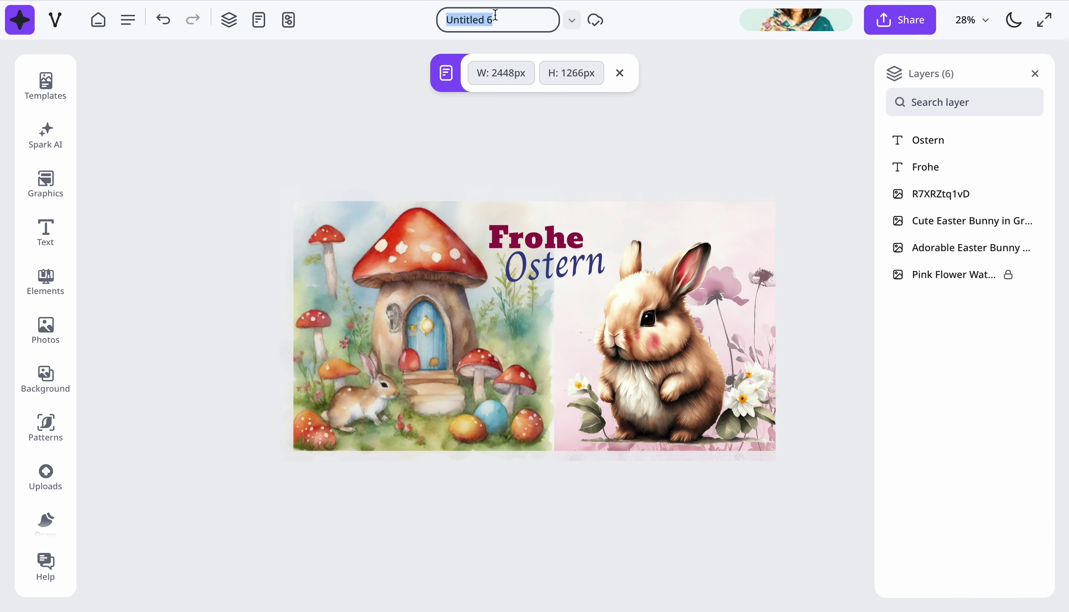
{"action": "type", "text": "Frohe"}
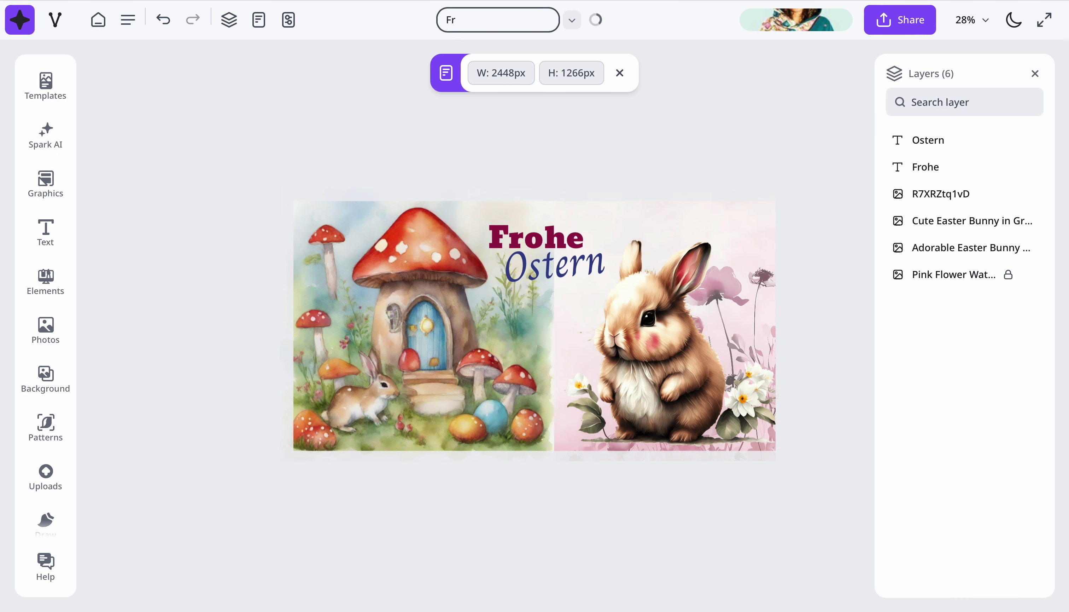